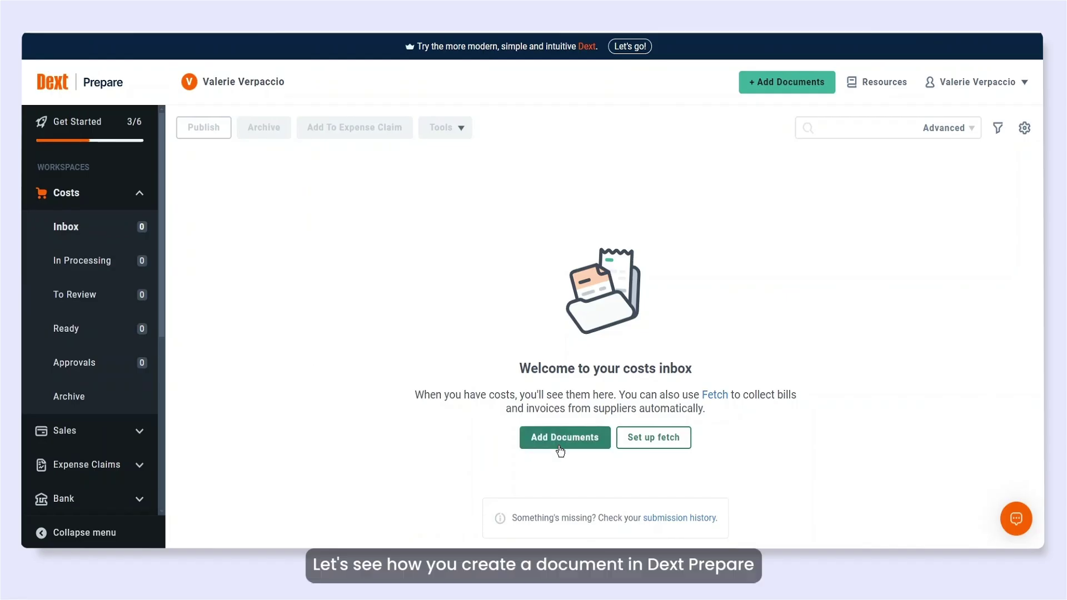
Upload the invoice file to Costs and open the Amazing Cakes GBP 940.00 invoice from the inbox
click(560, 437)
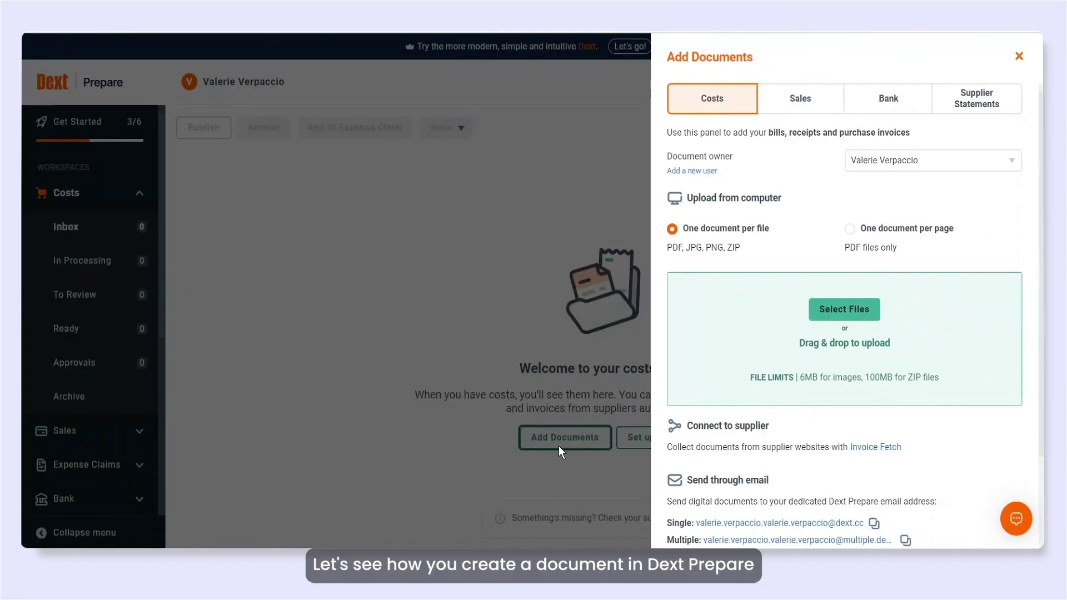
drag(558, 445, 749, 342)
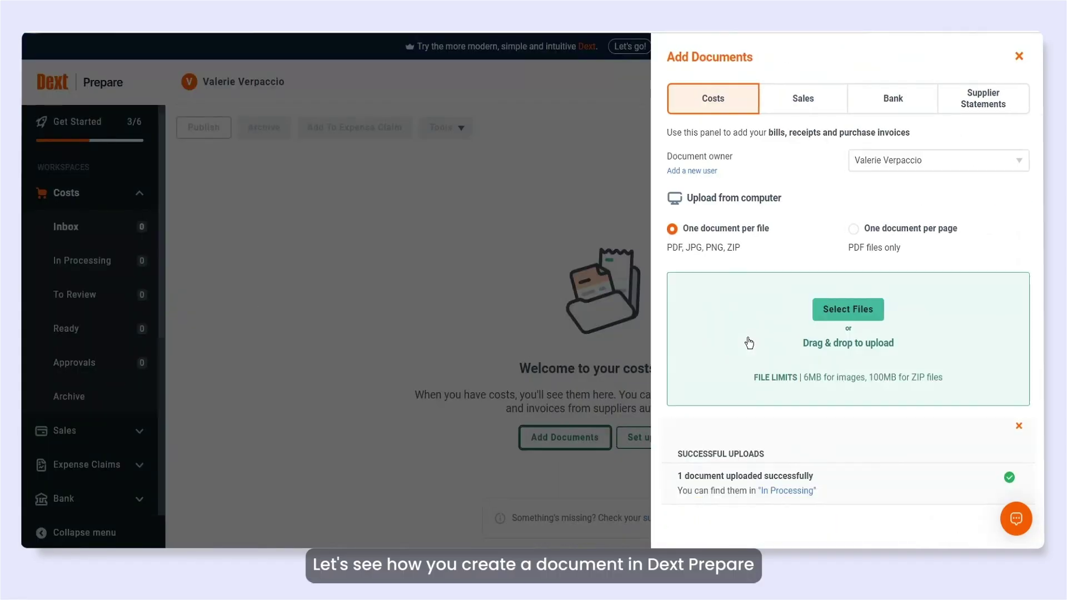
click(783, 491)
click(103, 236)
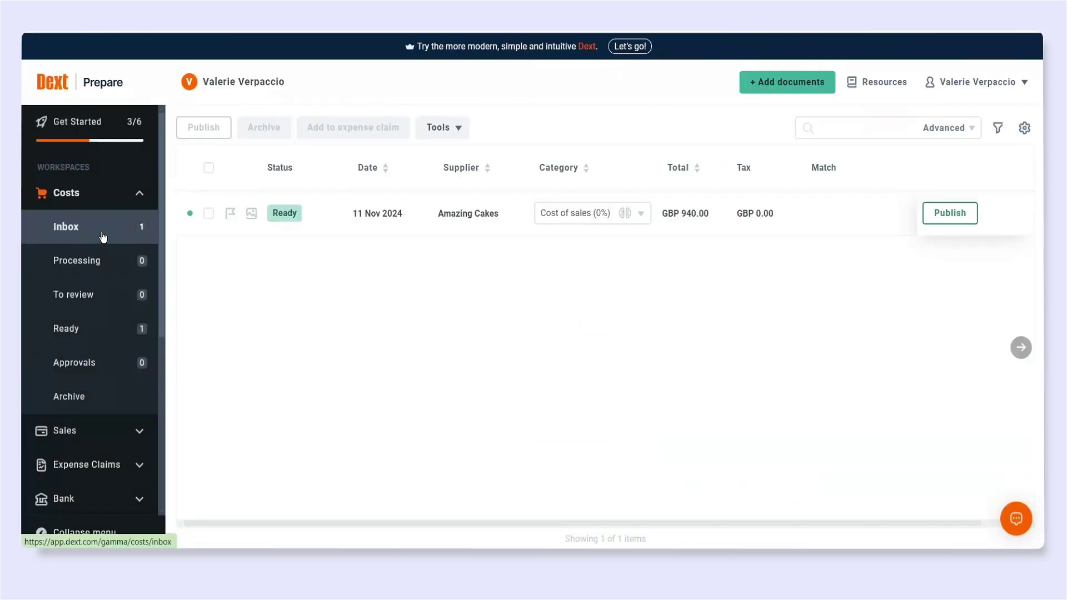
click(418, 220)
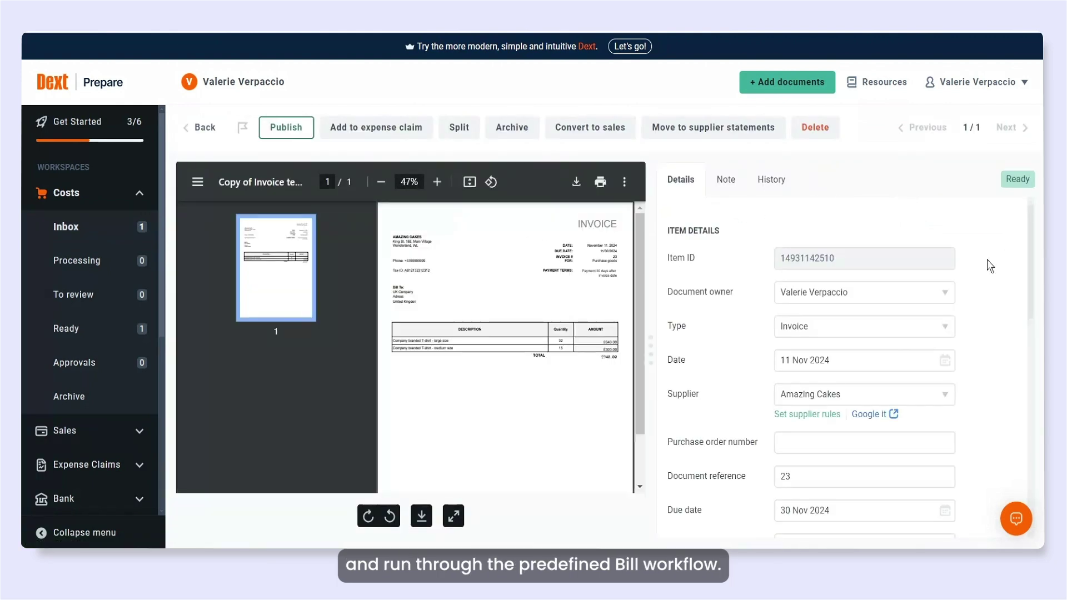
Check the invoice's Publish to options, keeping Bill for QuickBooks and Invoice for Xero
scroll(989, 266, down, 8)
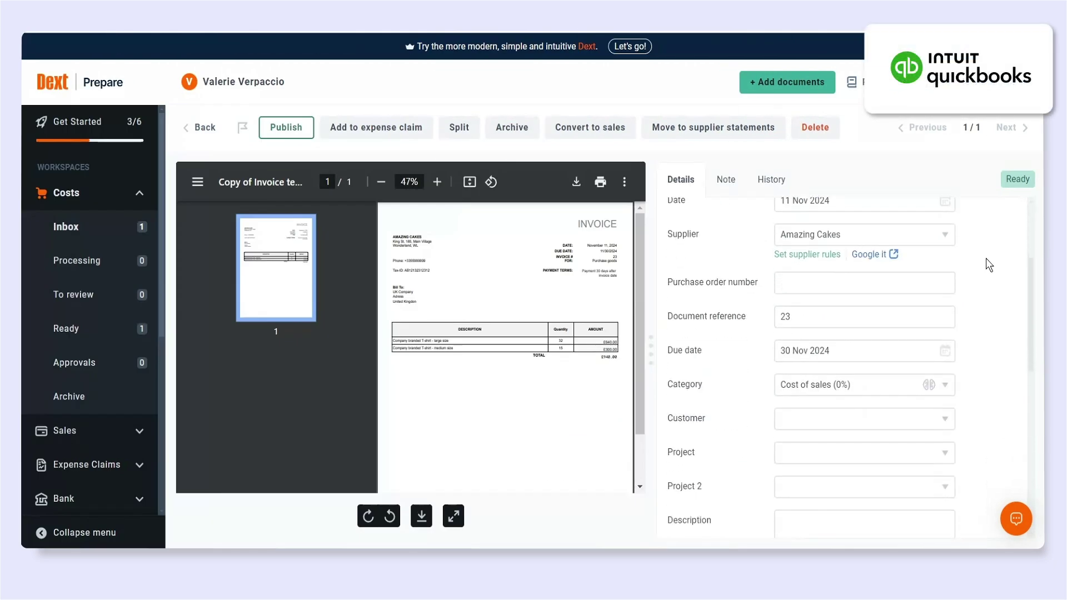
scroll(989, 266, down, 4)
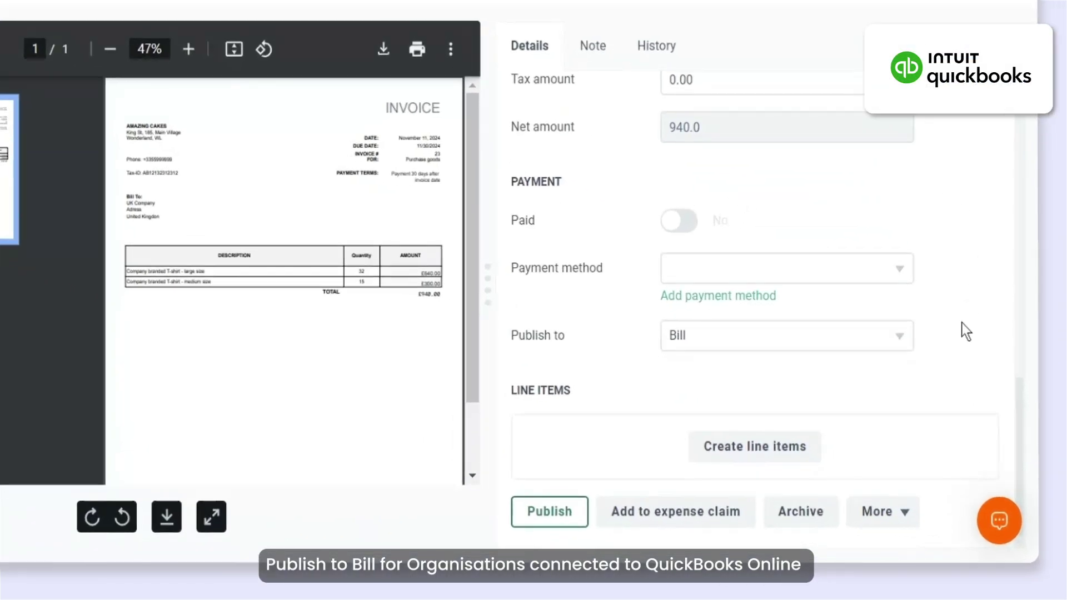
click(895, 351)
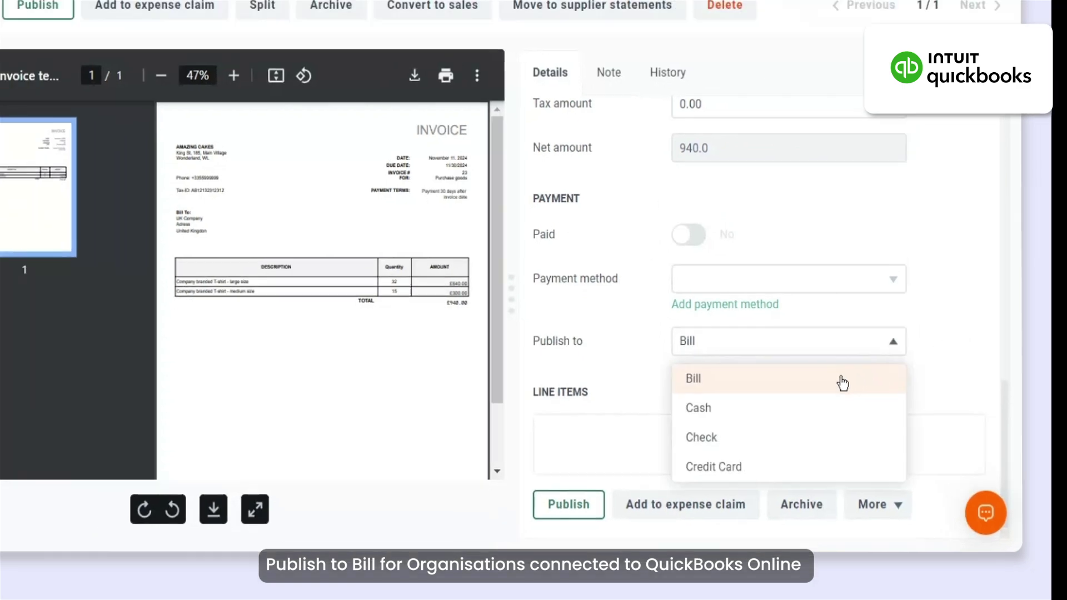
click(857, 376)
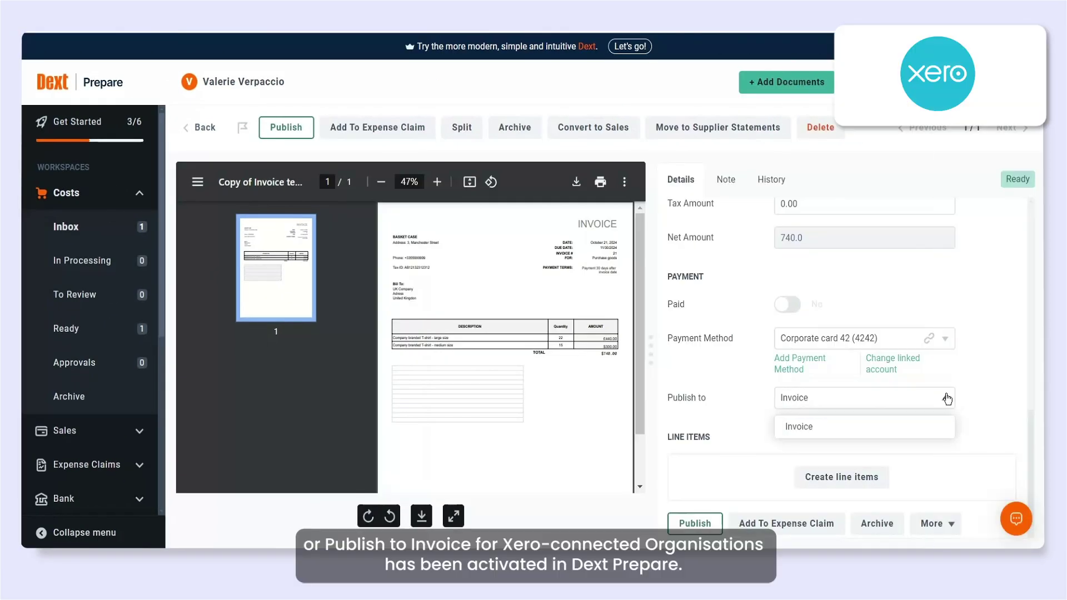
click(947, 400)
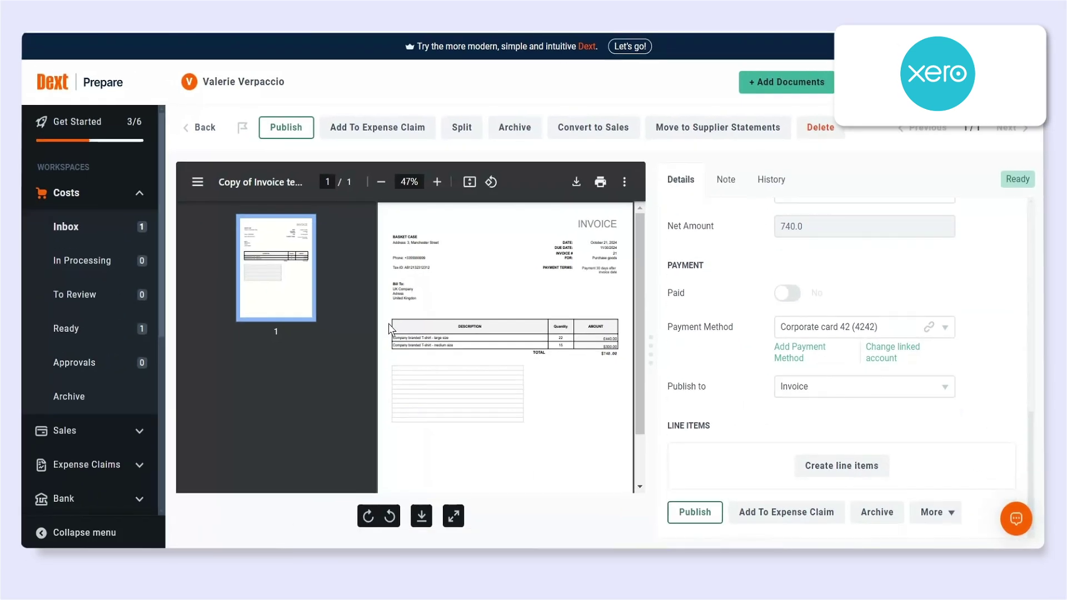
scroll(84, 389, down, 5)
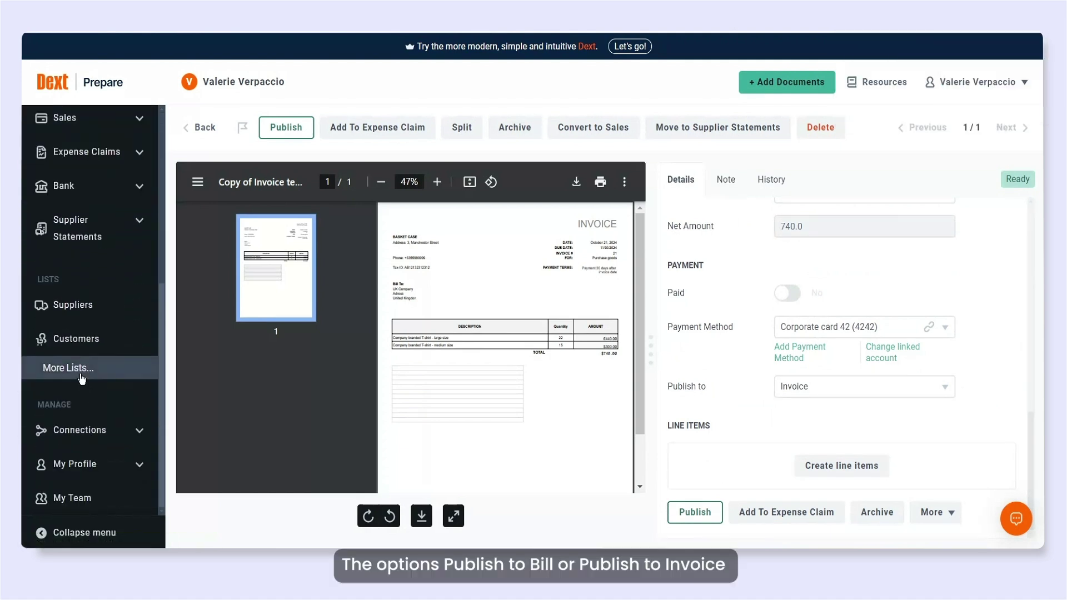
click(81, 379)
Keep Corporate card 42 publishing to Invoice in Payment Methods, then view the ApprovalMax integration settings
scroll(115, 376, down, 2)
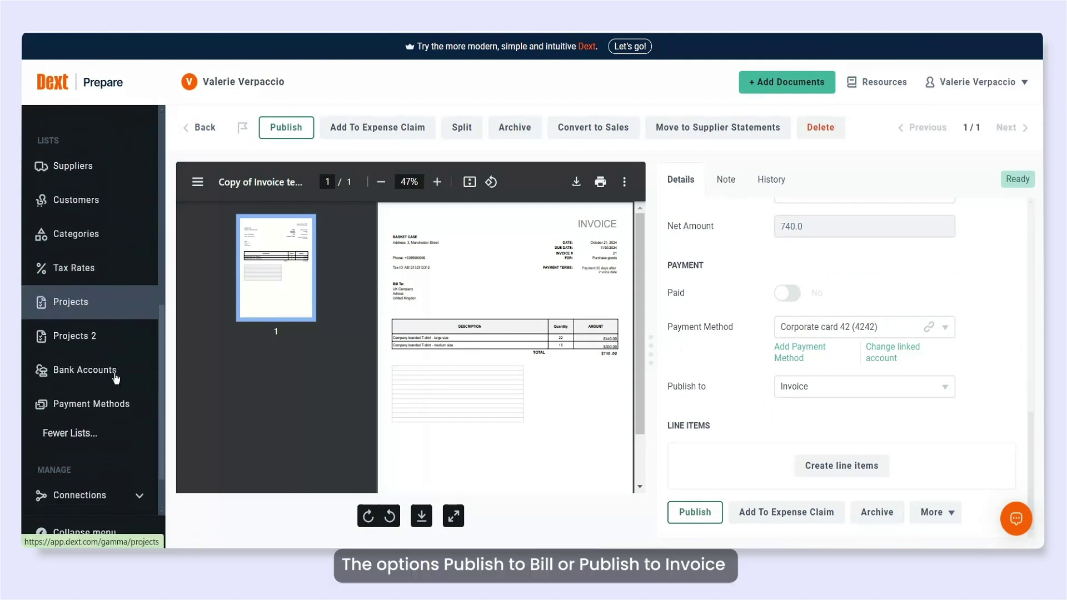
click(100, 408)
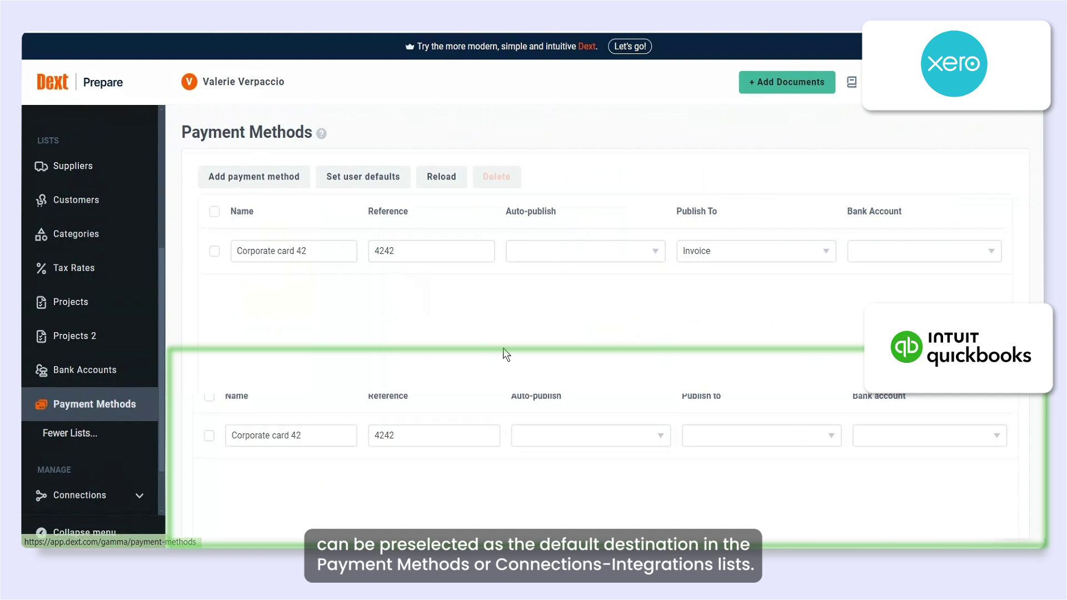
click(826, 256)
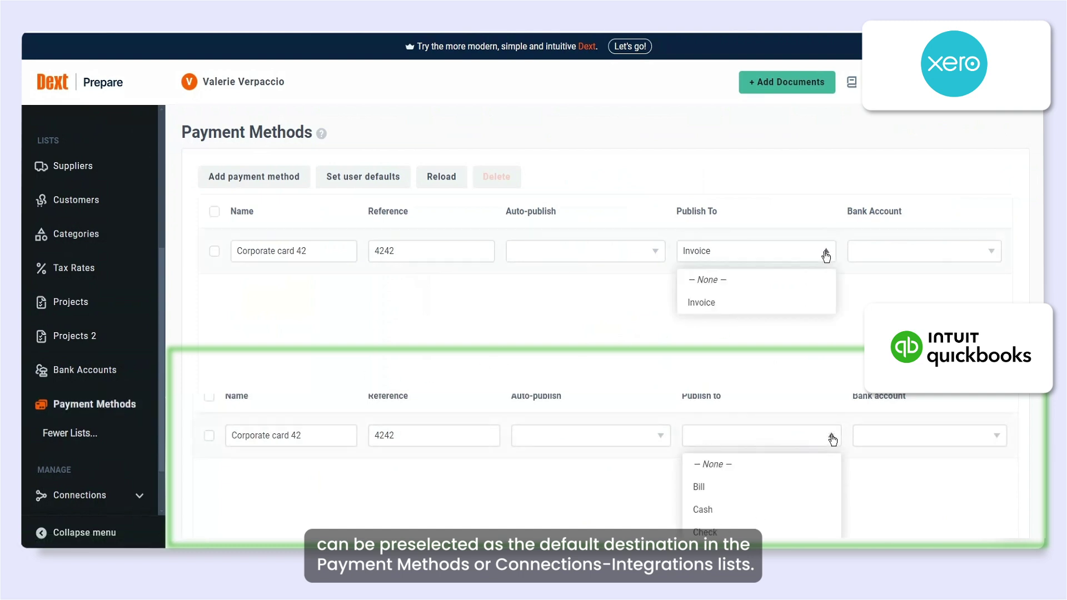
click(716, 300)
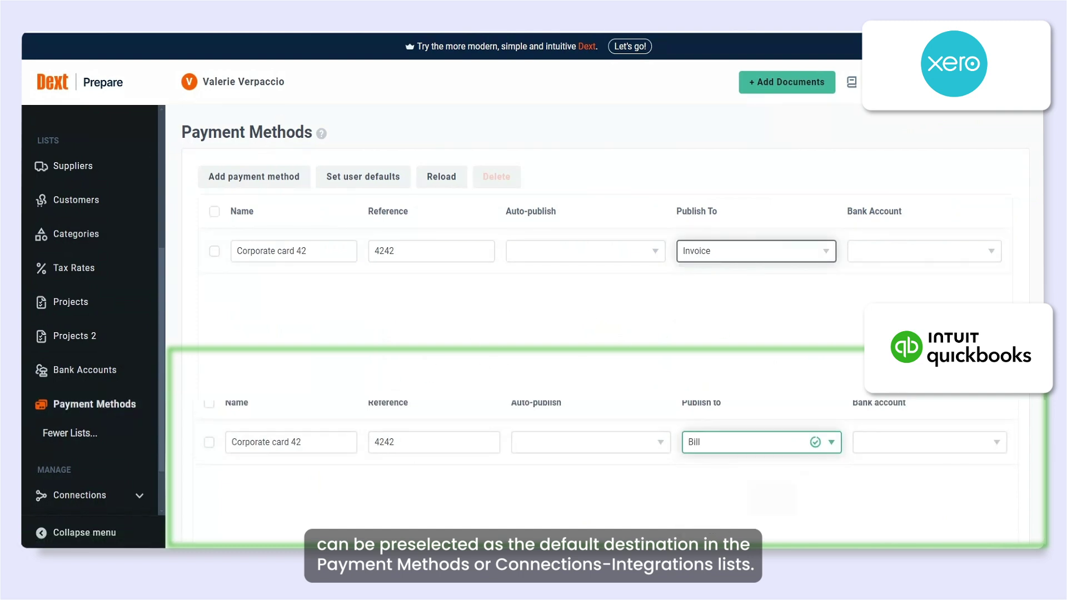
click(89, 493)
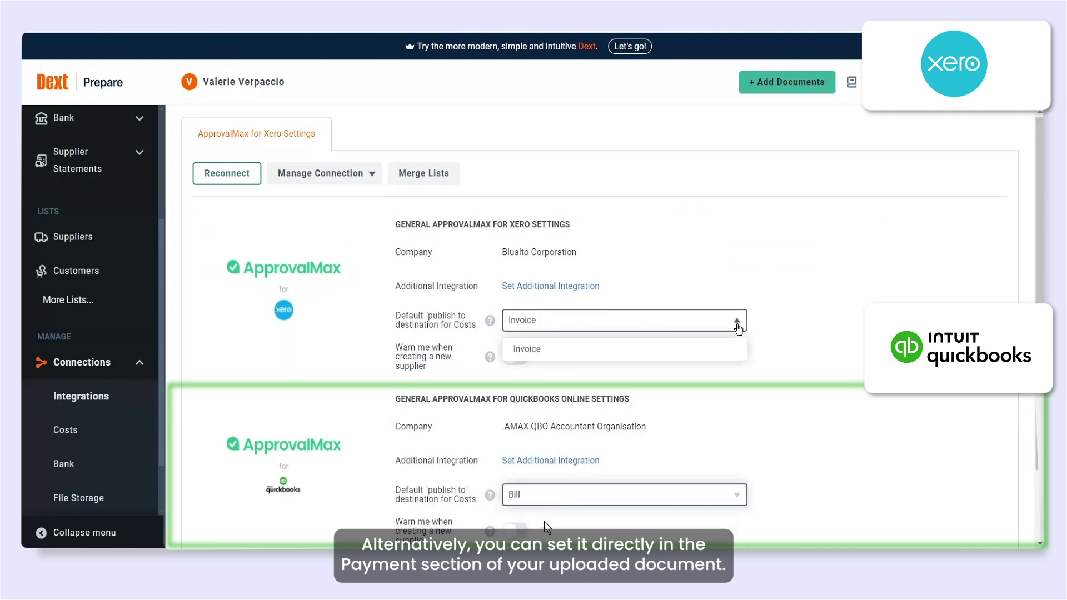
scroll(157, 419, up, 3)
Reopen the Amazing Cakes invoice and enter purchase order number 23
click(87, 195)
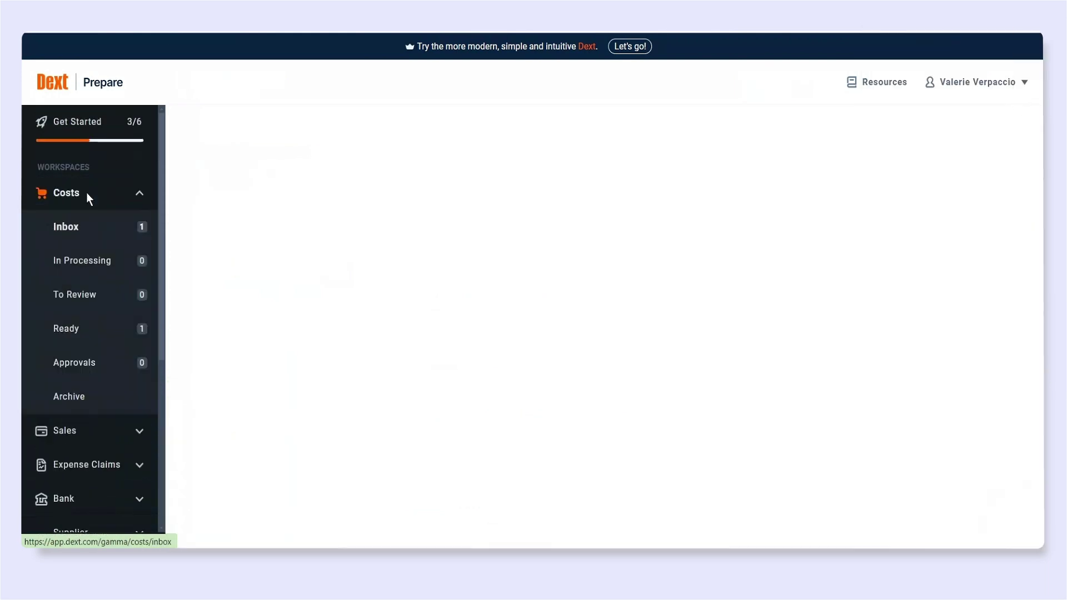
click(457, 217)
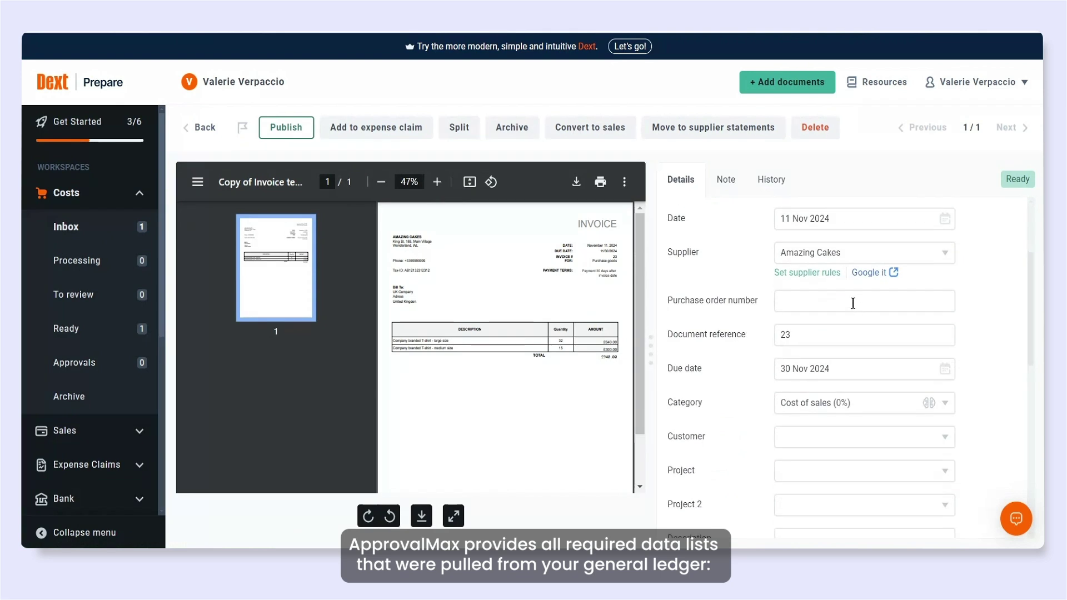
click(853, 303)
text(23)
Fill the description with the suggested T-shirt line and add Amazing Cake as a new customer
scroll(989, 353, down, 2)
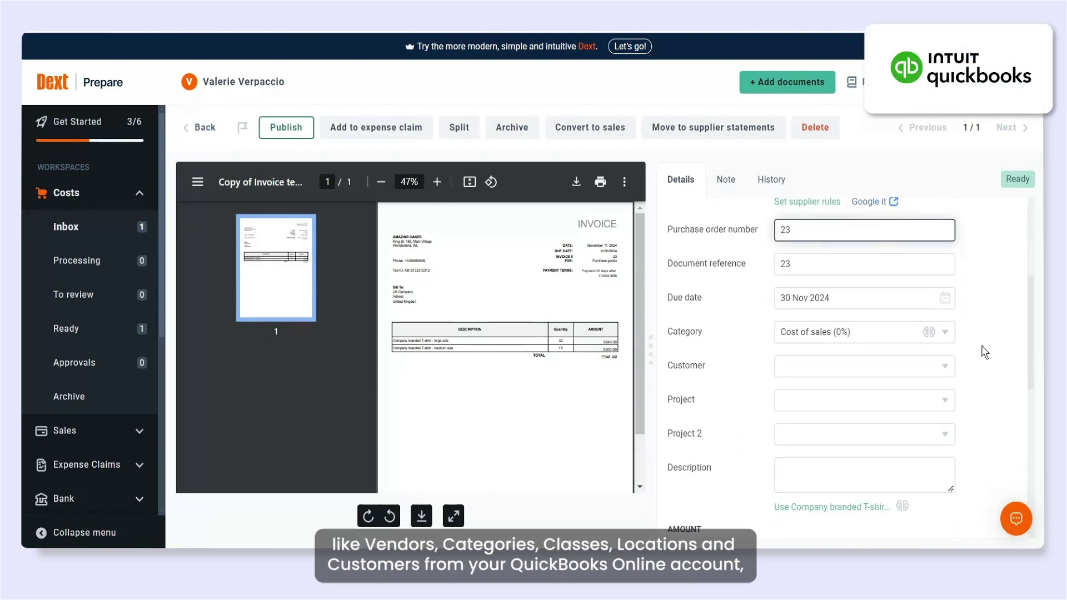
scroll(985, 352, down, 2)
click(797, 439)
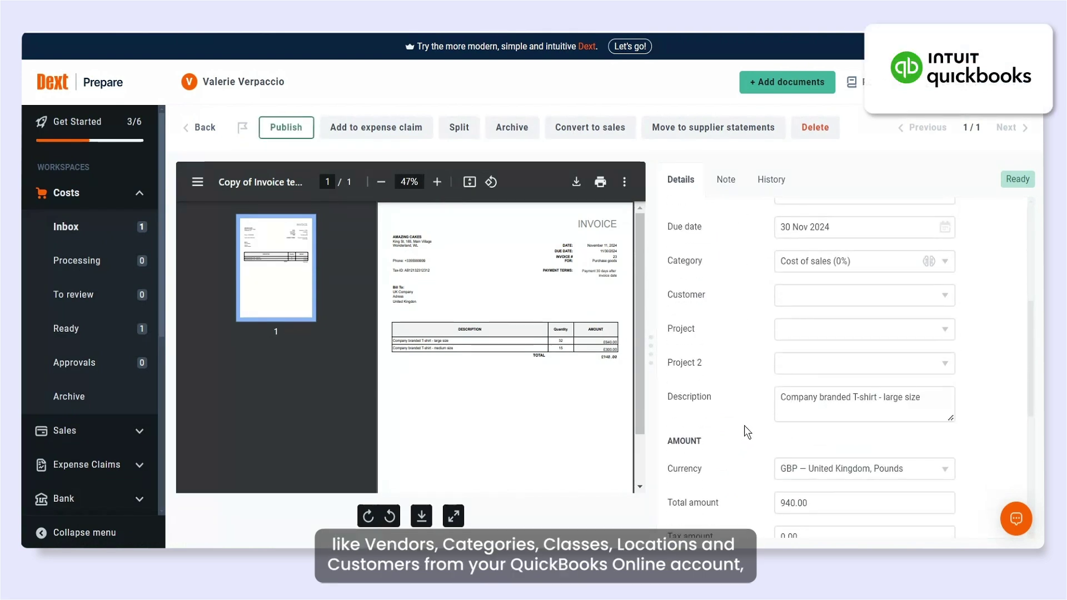
scroll(745, 431, down, 2)
scroll(740, 415, up, 2)
click(795, 295)
text(Amazing Cake)
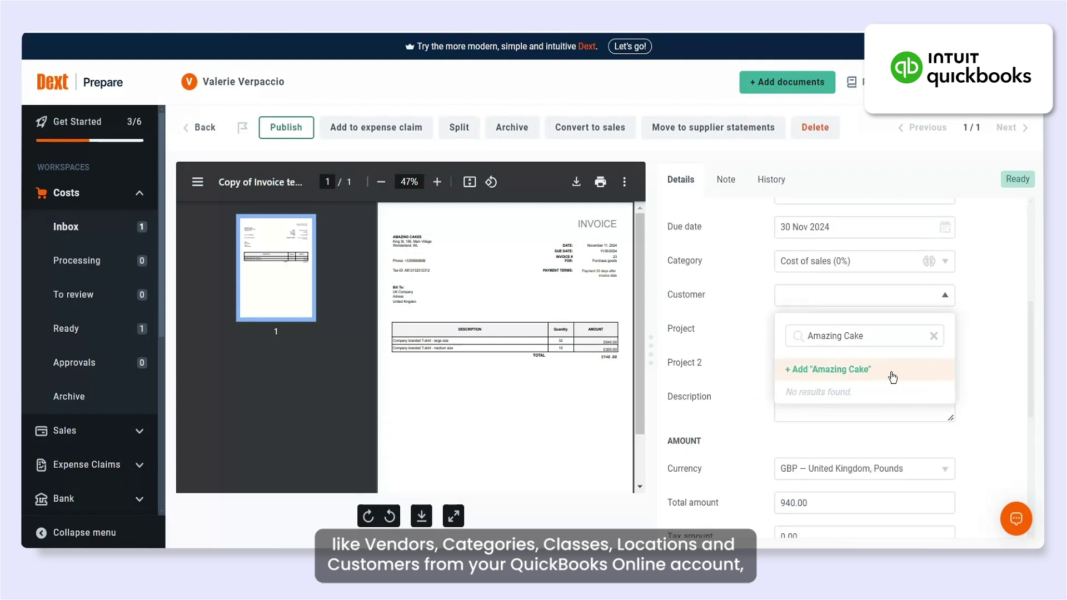
click(800, 368)
Set the invoice's payment method to Corporate card 42
scroll(984, 394, down, 9)
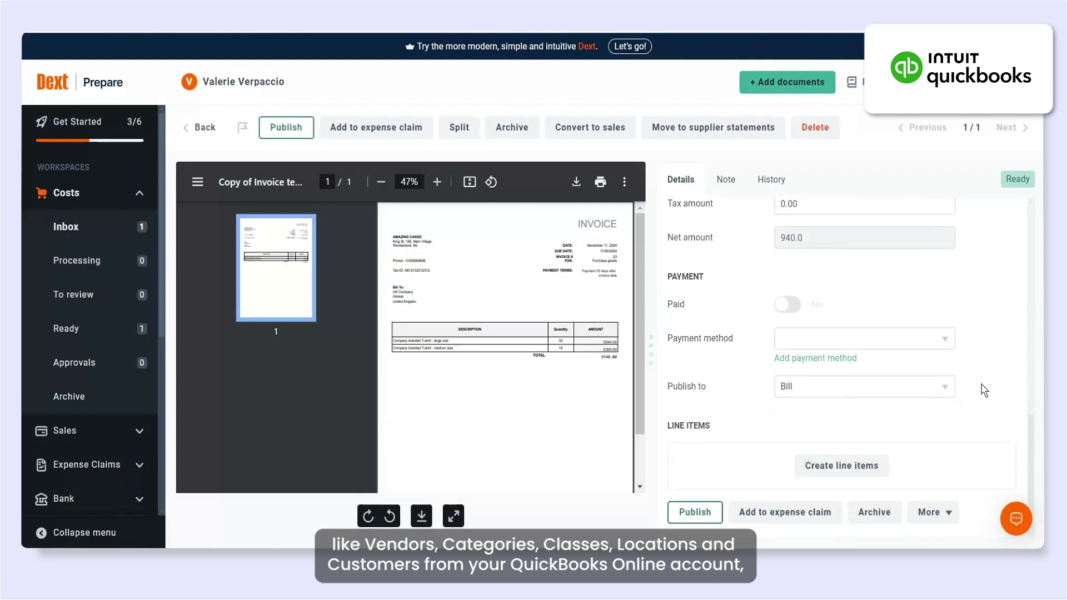
click(933, 340)
click(822, 436)
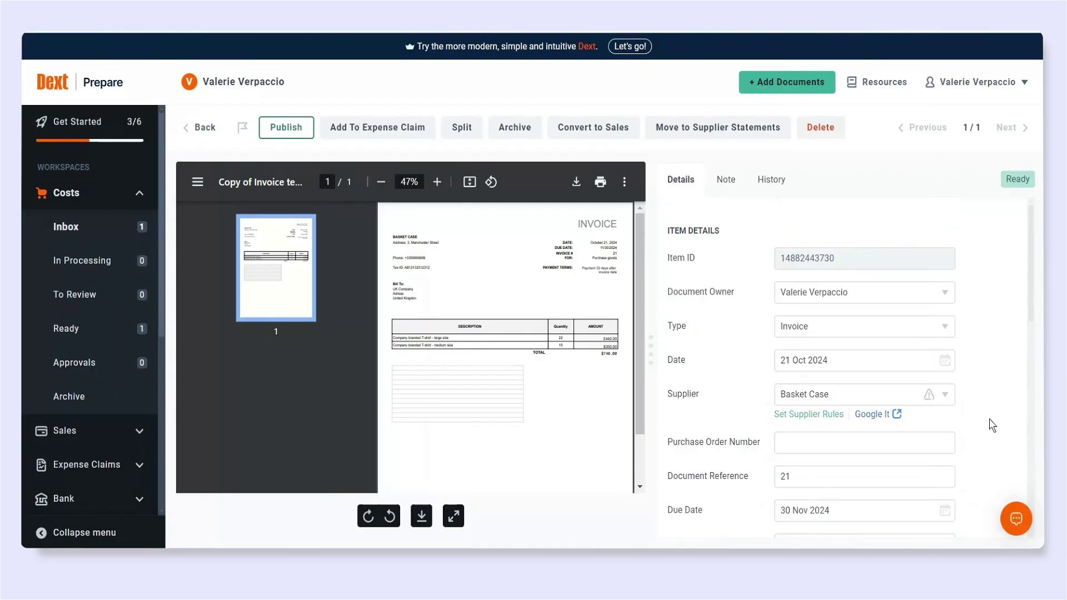
scroll(972, 374, down, 5)
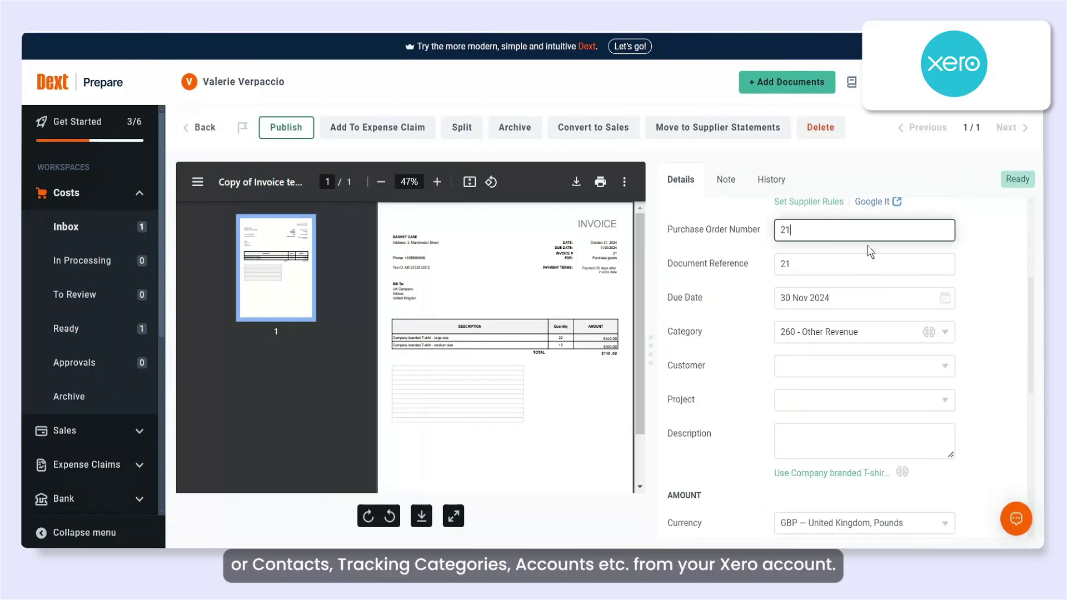
Set customer Basket Case, project Region: South, and the suggested T-shirt description
click(889, 365)
click(833, 198)
click(828, 404)
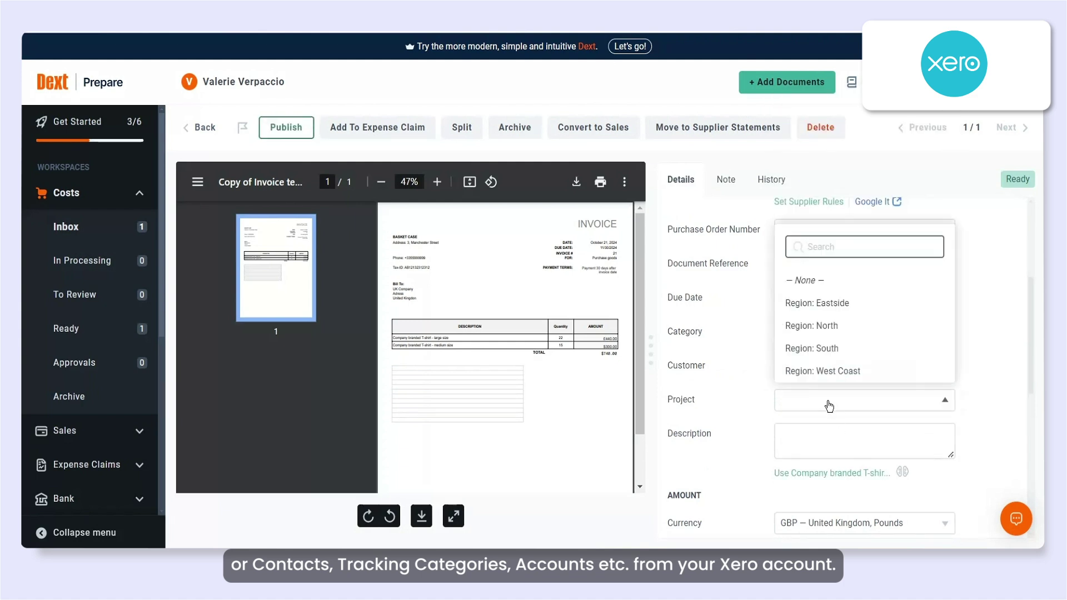
click(824, 348)
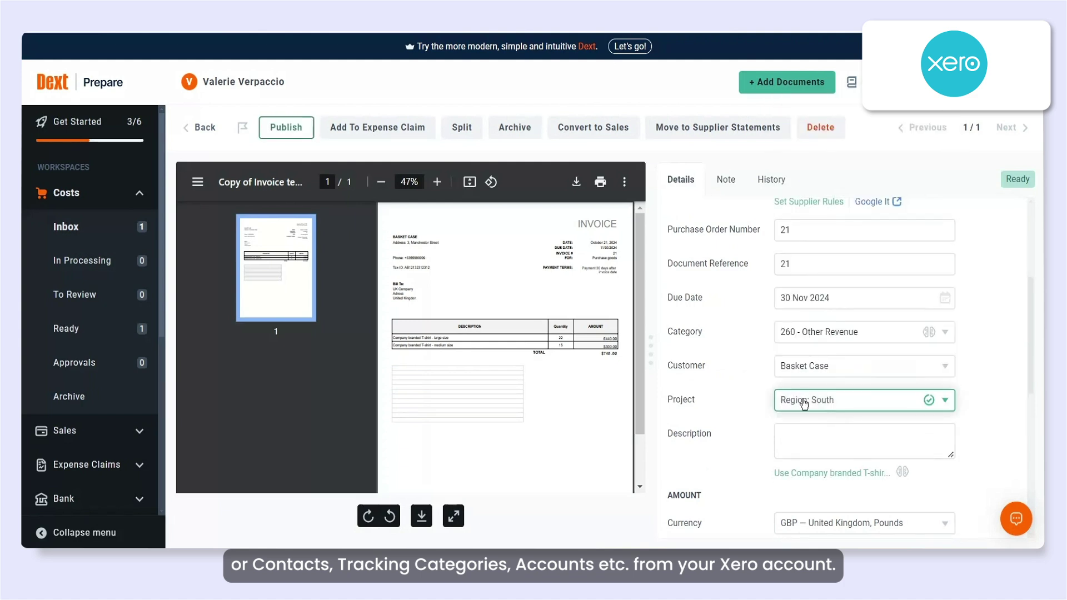
click(833, 473)
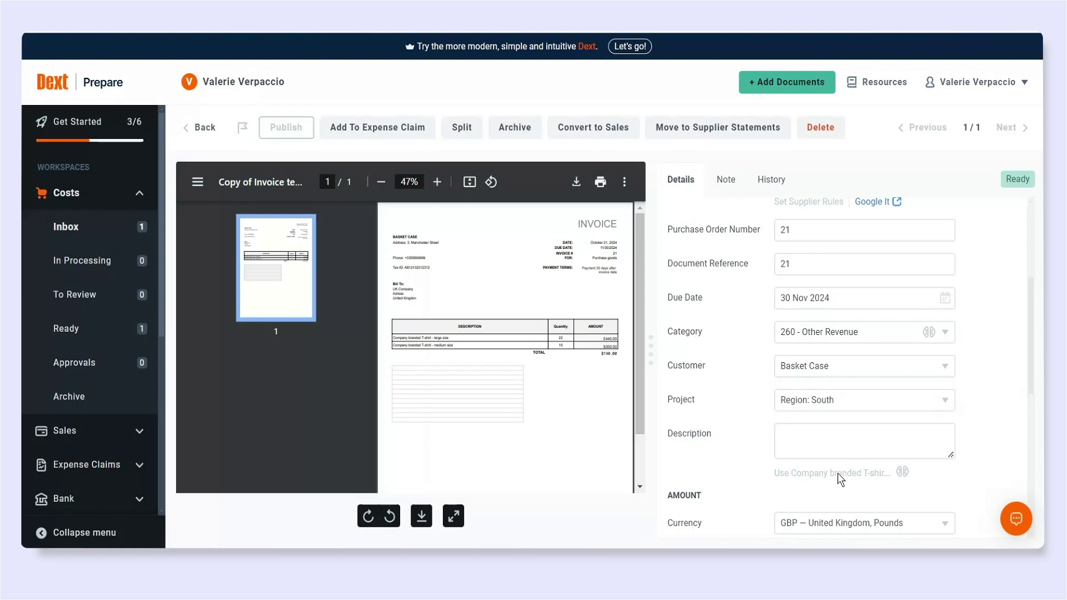
Publish the 740.00 Basket Case invoice to ApprovalMax
scroll(1006, 414, down, 3)
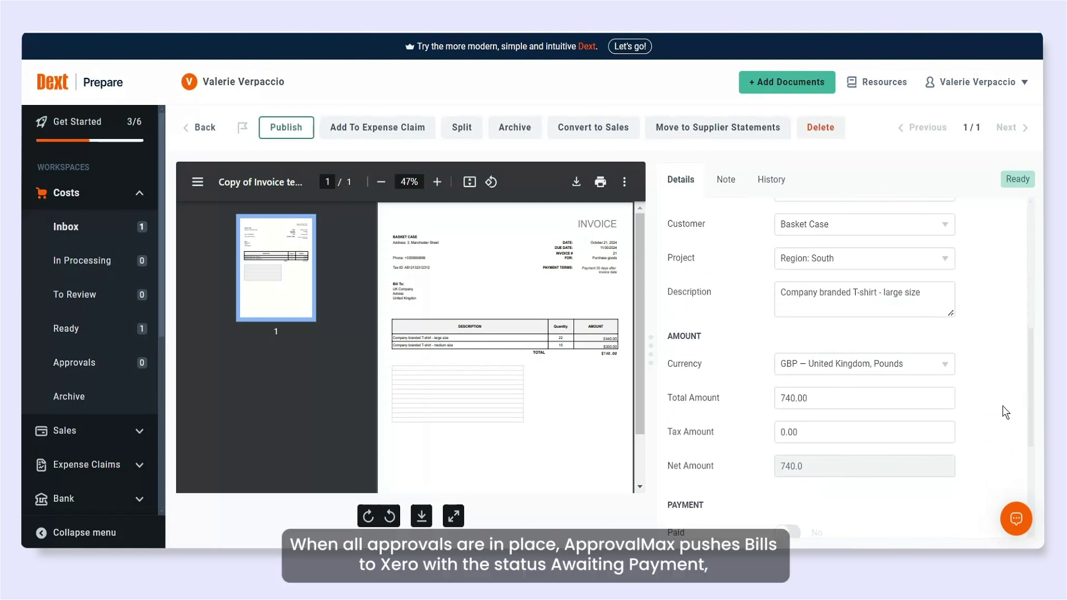
scroll(999, 409, down, 3)
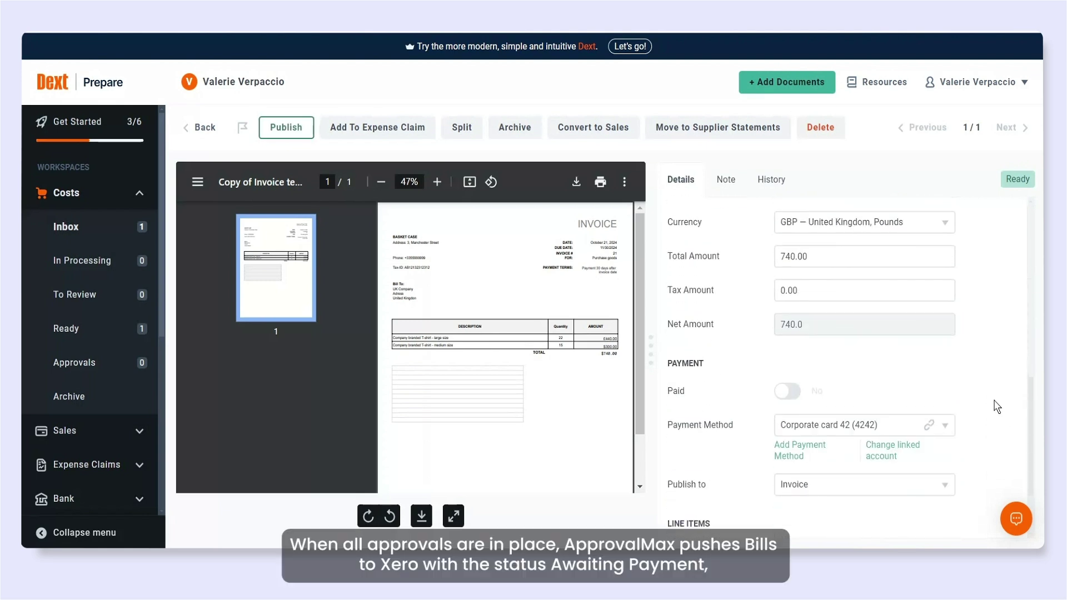
scroll(997, 406, down, 2)
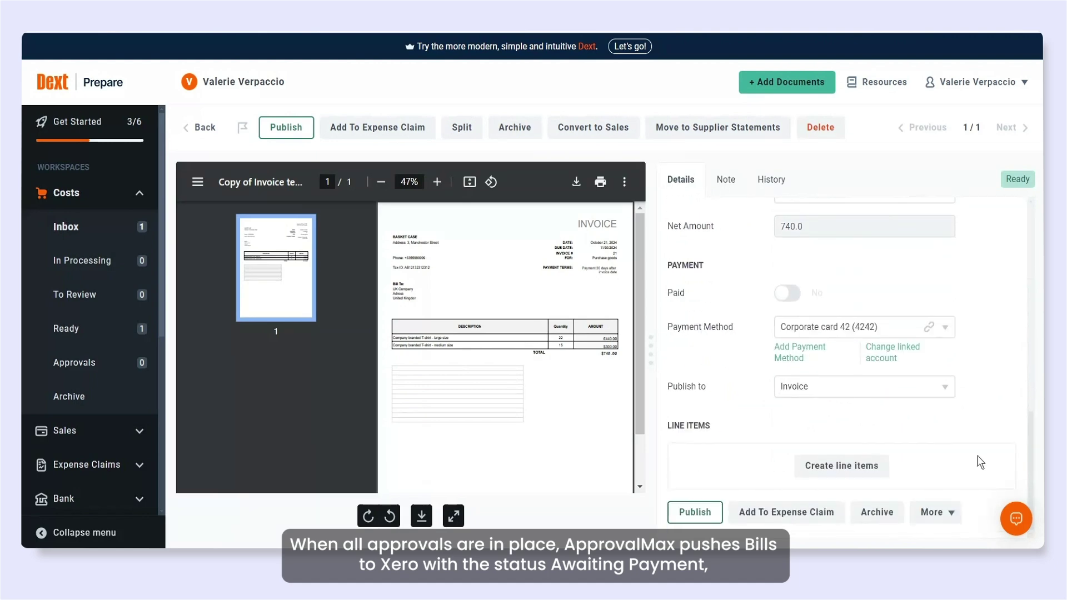
click(692, 518)
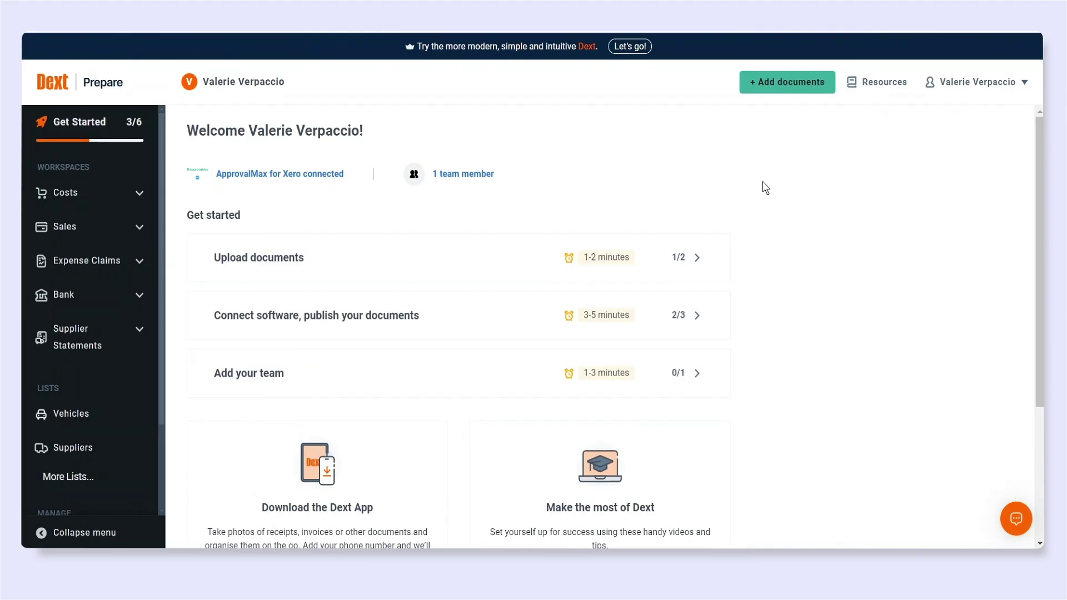
In Payment Methods, give Corporate card 42 bank account Business Bank Account and publish destination Invoice
click(50, 476)
scroll(63, 484, down, 3)
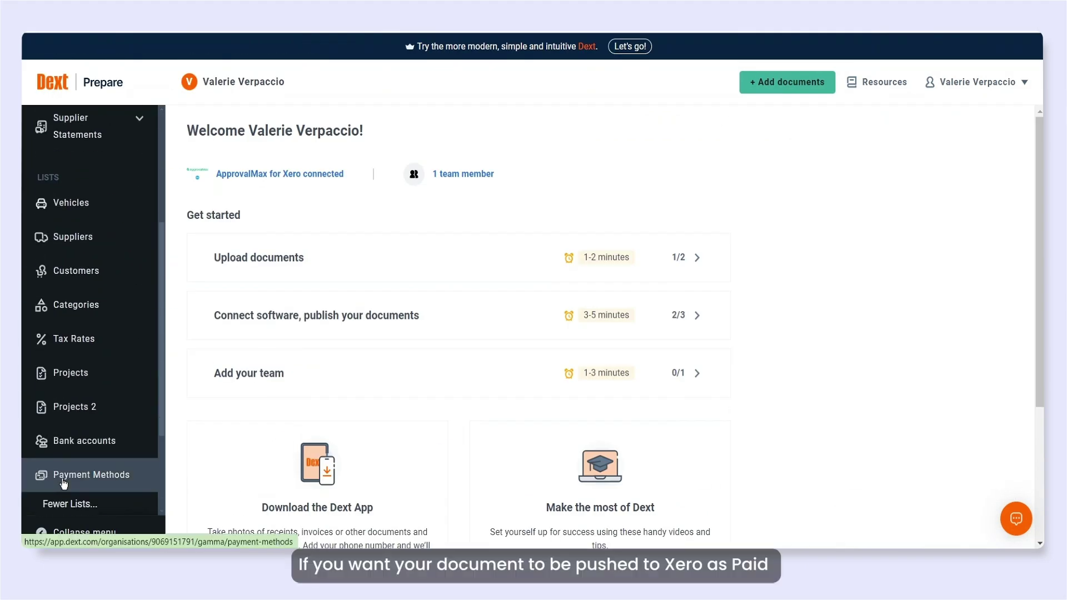
click(136, 485)
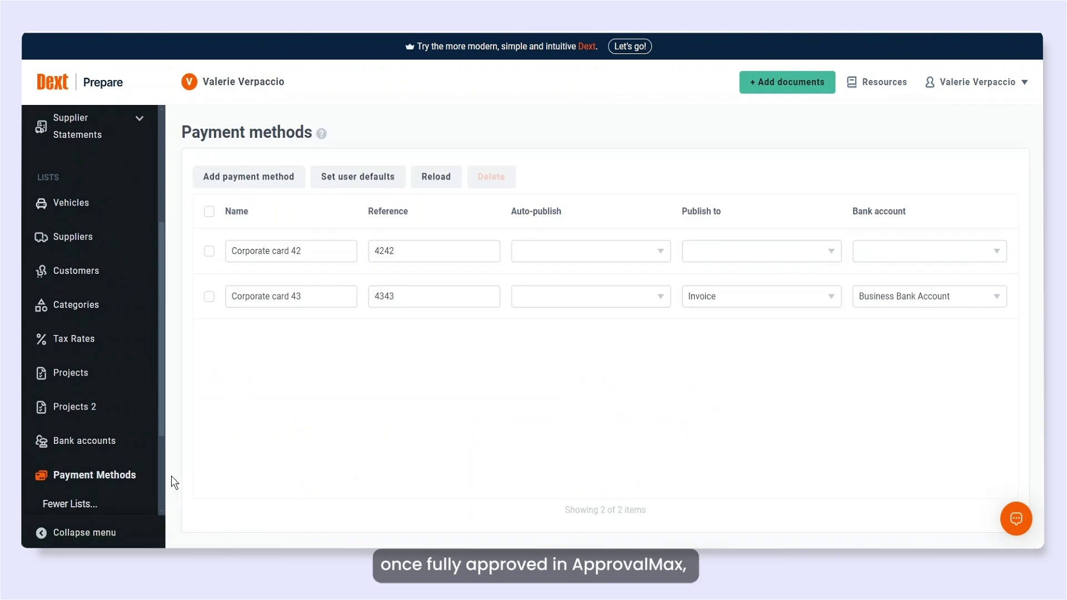
click(976, 254)
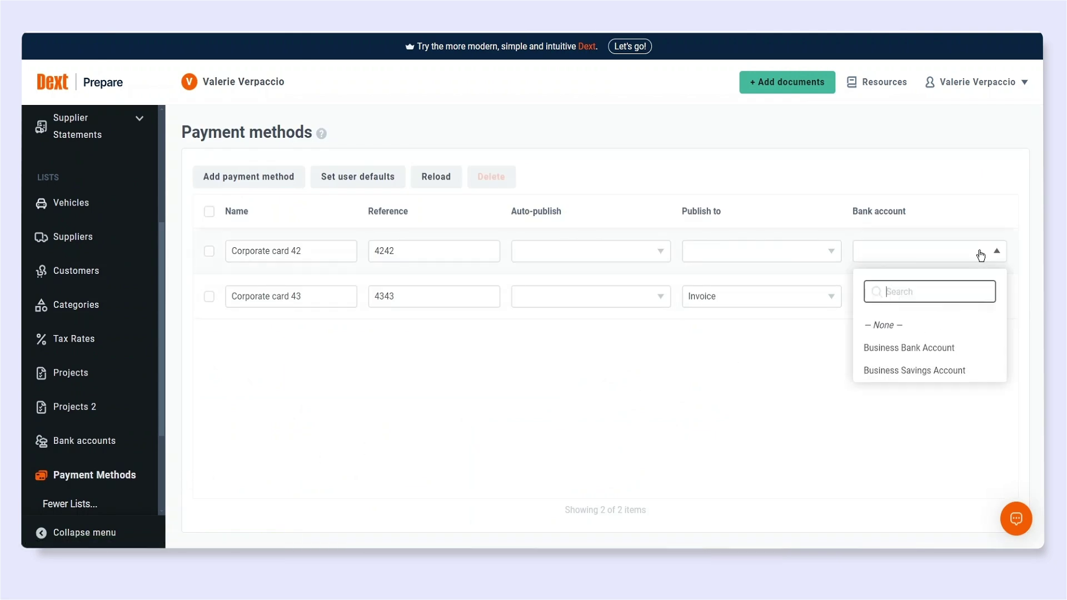
click(916, 345)
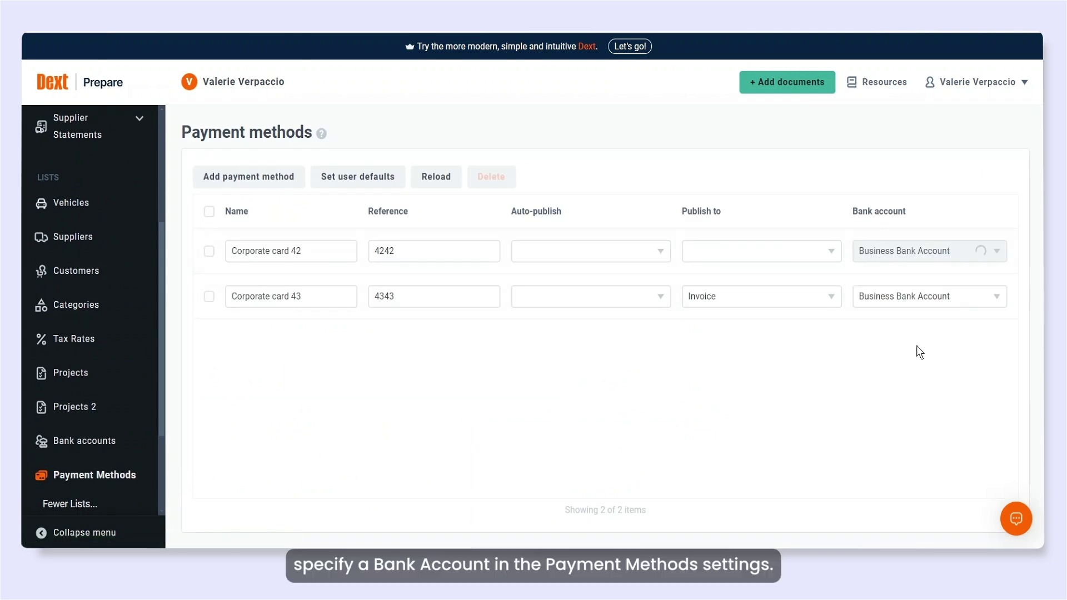
click(808, 260)
click(709, 305)
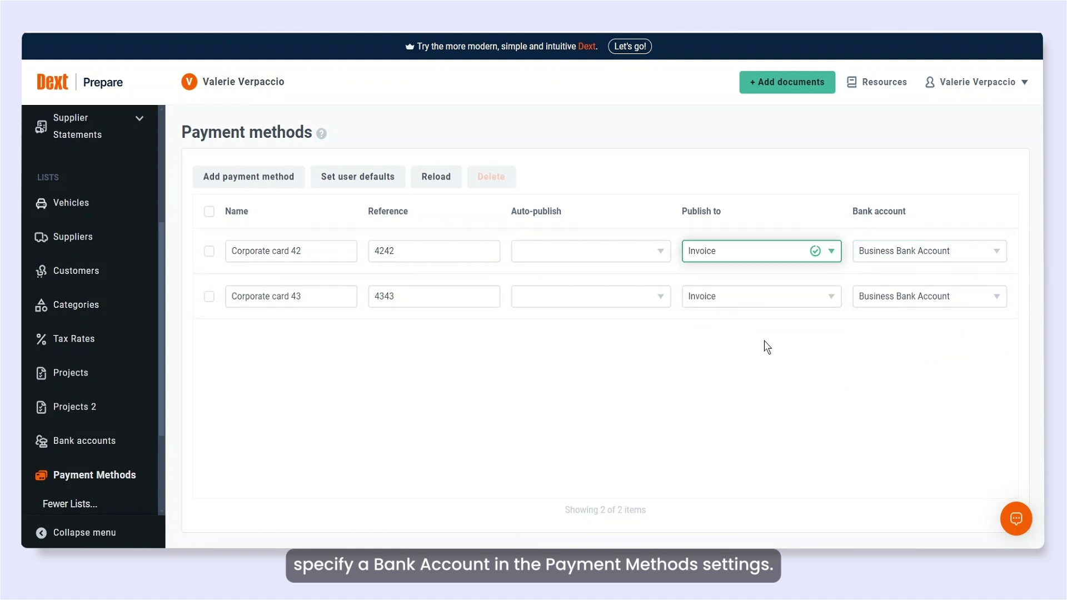
scroll(143, 343, up, 5)
Mark the ABC Furniture invoice paid with Corporate card 42 and publish it
click(124, 194)
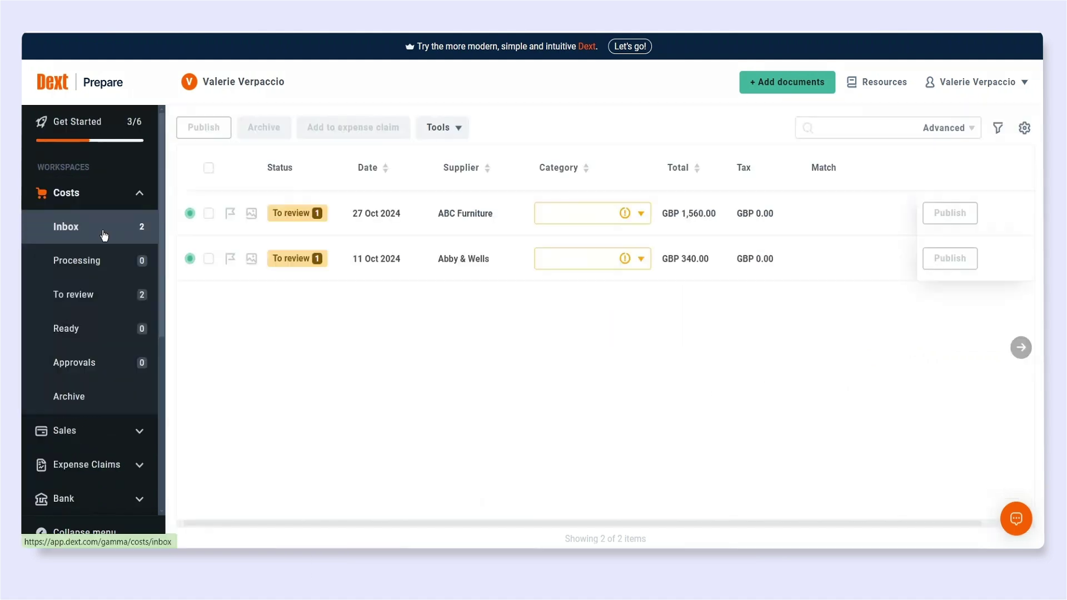
click(479, 220)
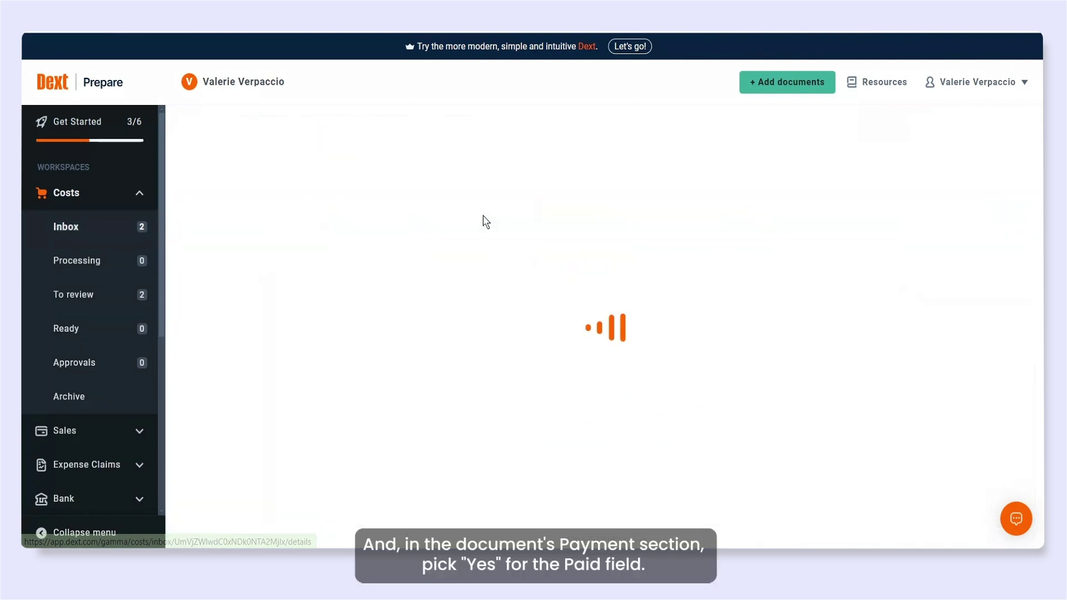
scroll(999, 337, down, 10)
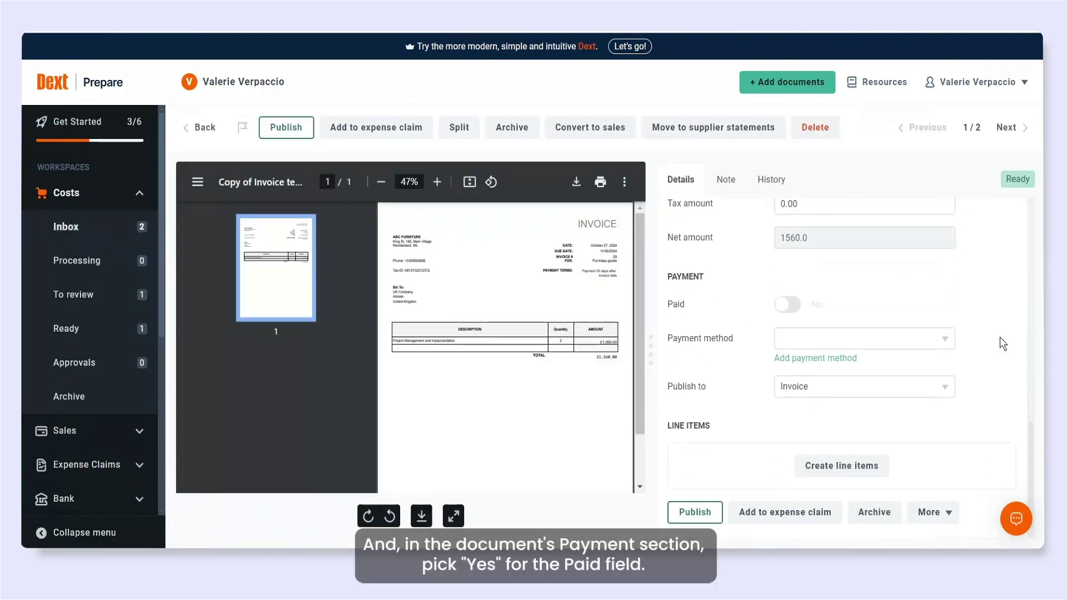
click(822, 338)
click(858, 437)
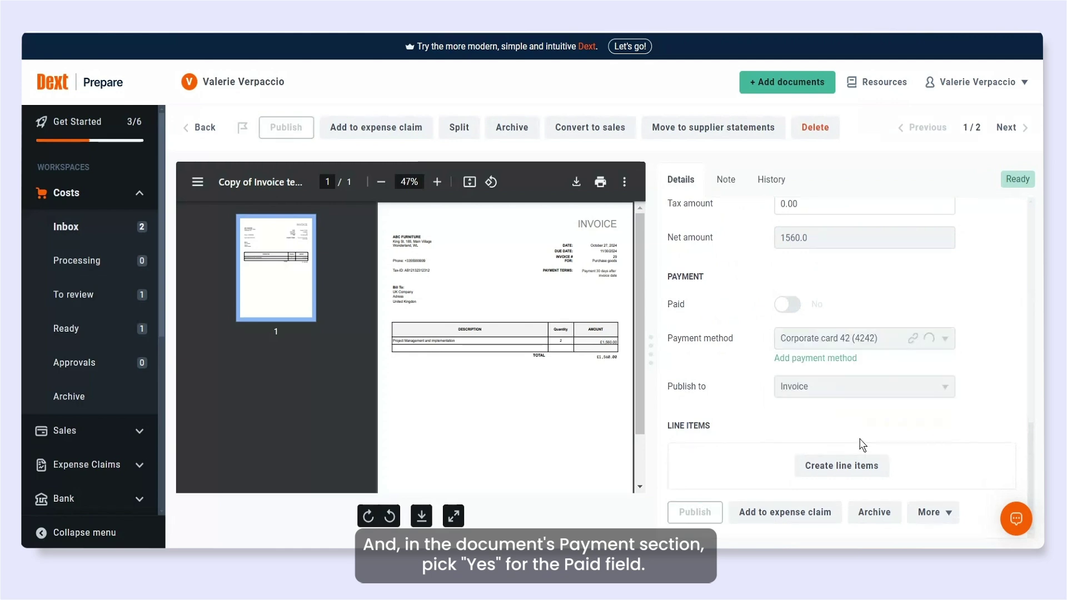
click(786, 304)
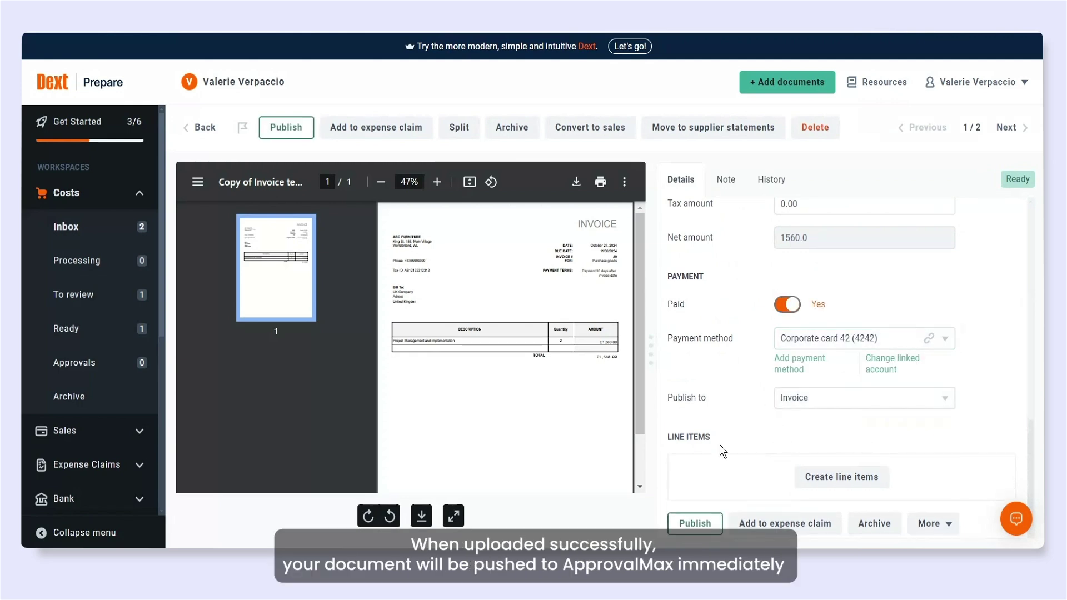
click(692, 524)
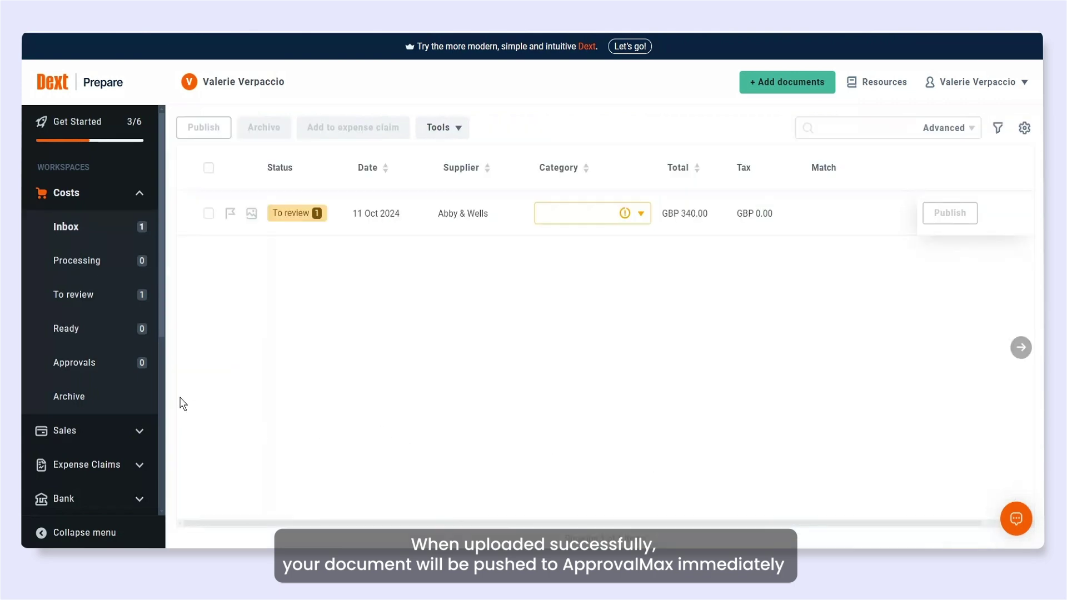
Confirm the published ABC Furniture invoice appears in Archive, then return to the inbox
click(93, 398)
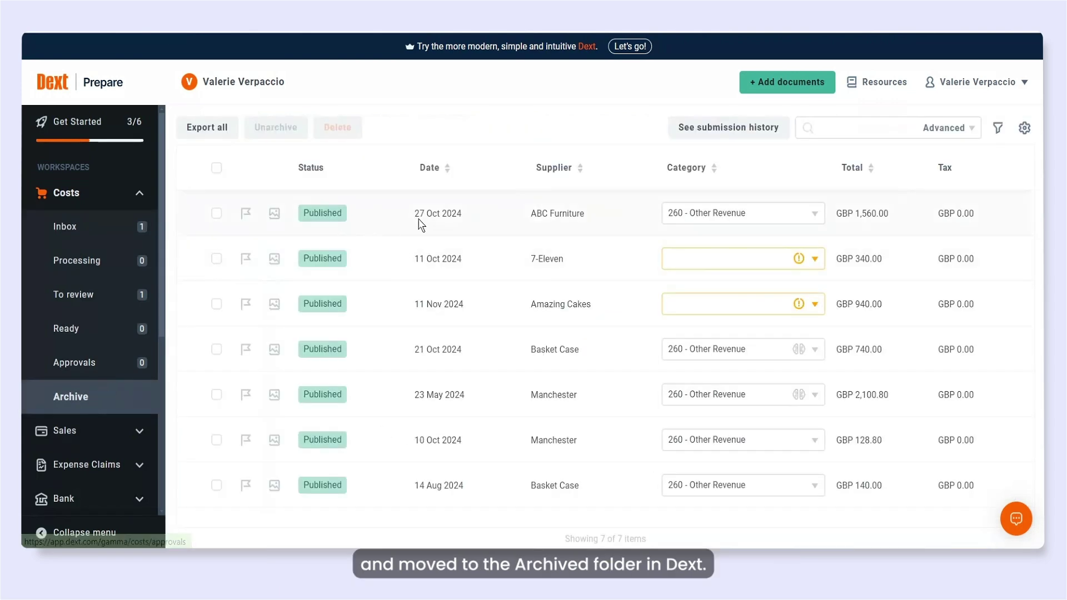
click(216, 213)
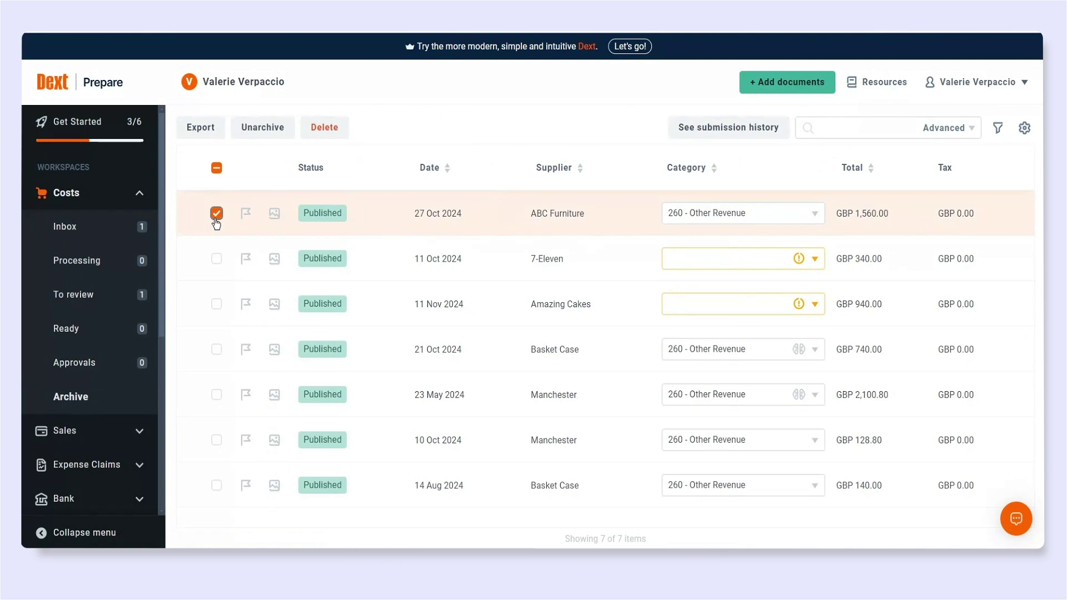
click(217, 214)
click(115, 231)
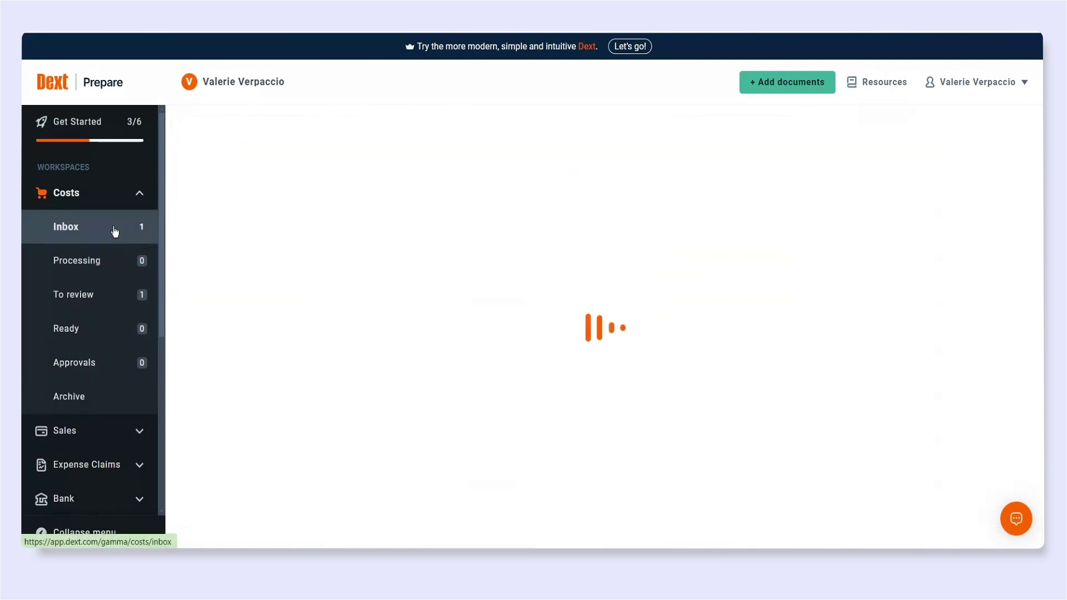
Set the Abby & Wells document's category to 260 - Other Revenue from the To review list
click(101, 298)
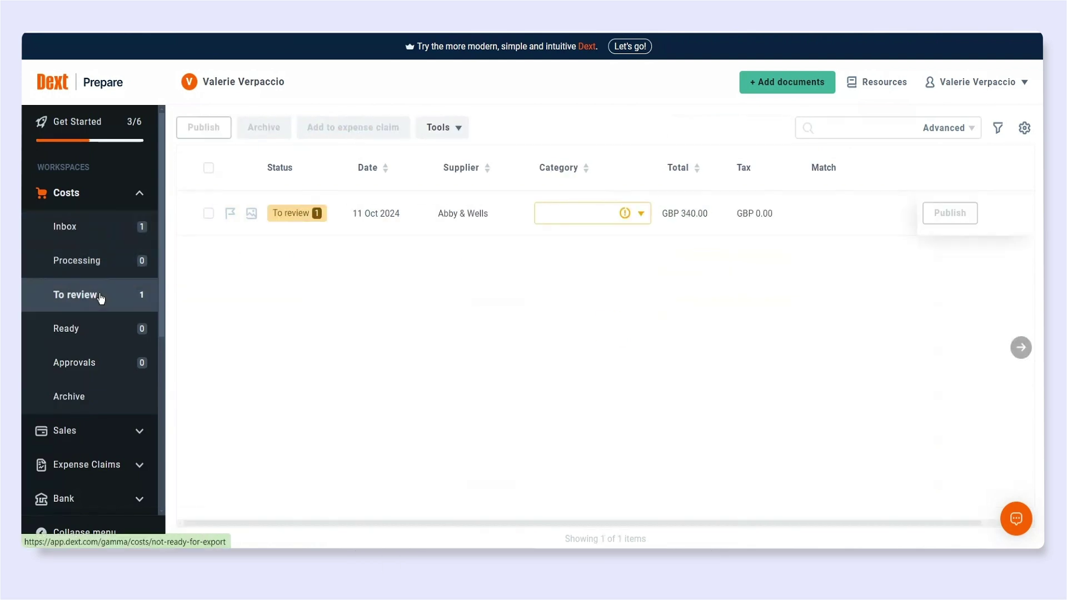
click(514, 220)
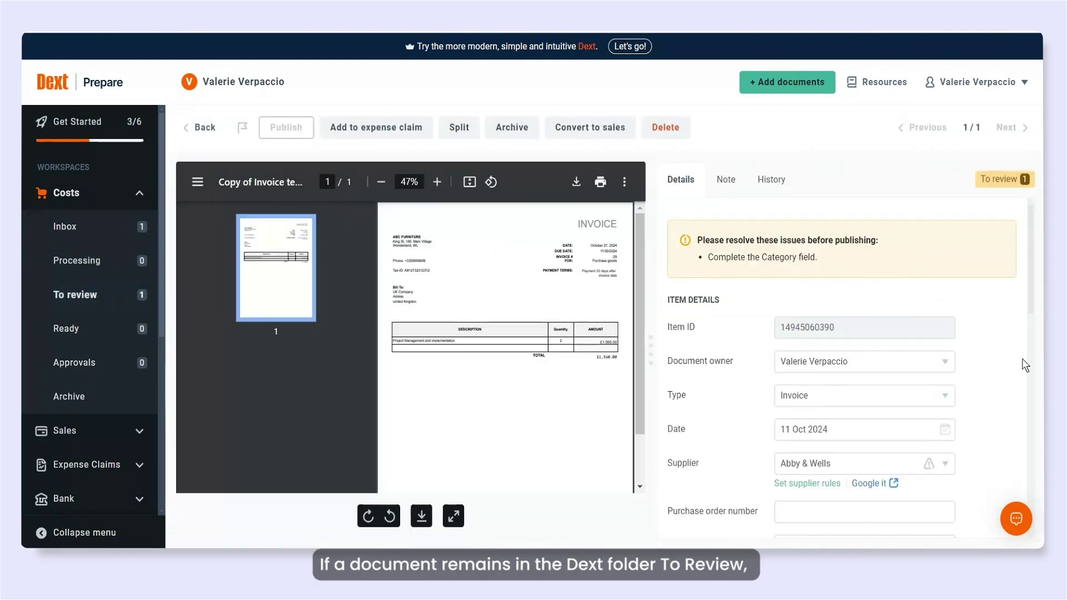
scroll(1006, 377, down, 3)
click(943, 333)
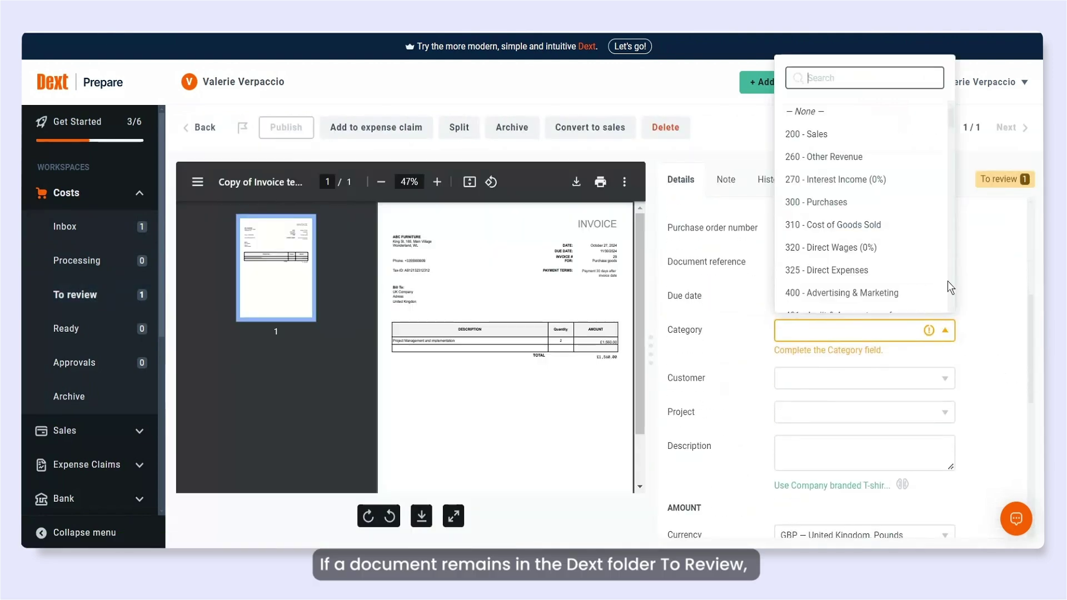
click(912, 158)
scroll(997, 419, down, 5)
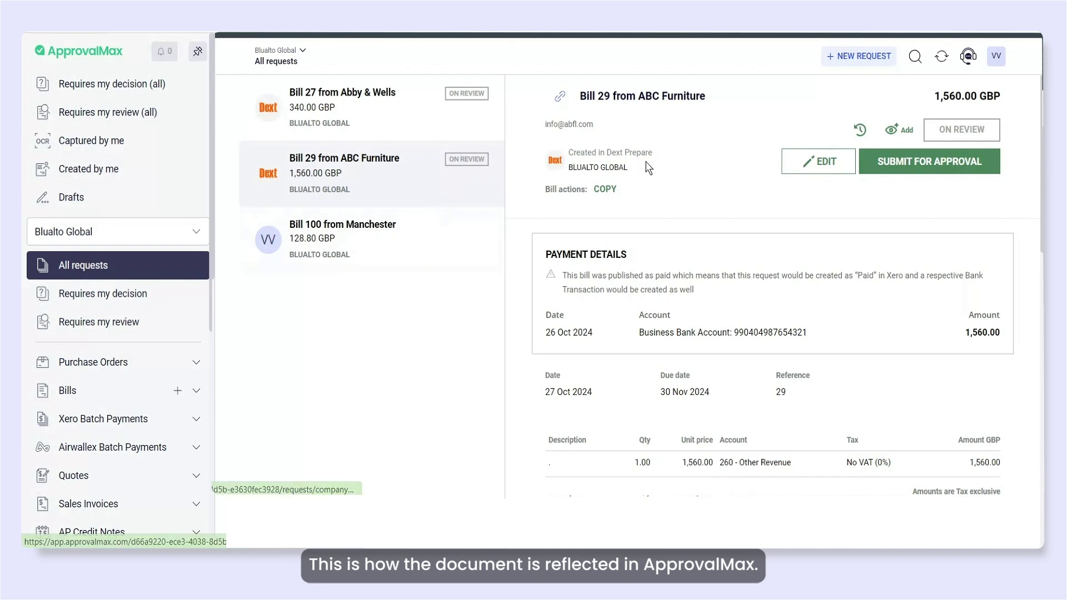
scroll(833, 280, down, 4)
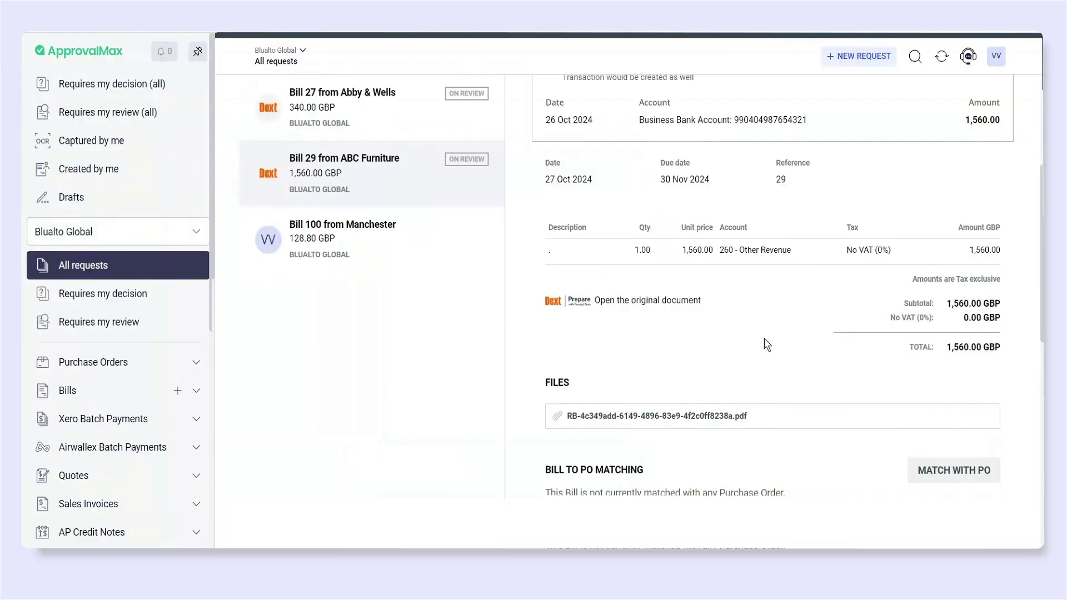
Scroll back up through Bill 29 from ABC Furniture in ApprovalMax
scroll(771, 355, up, 5)
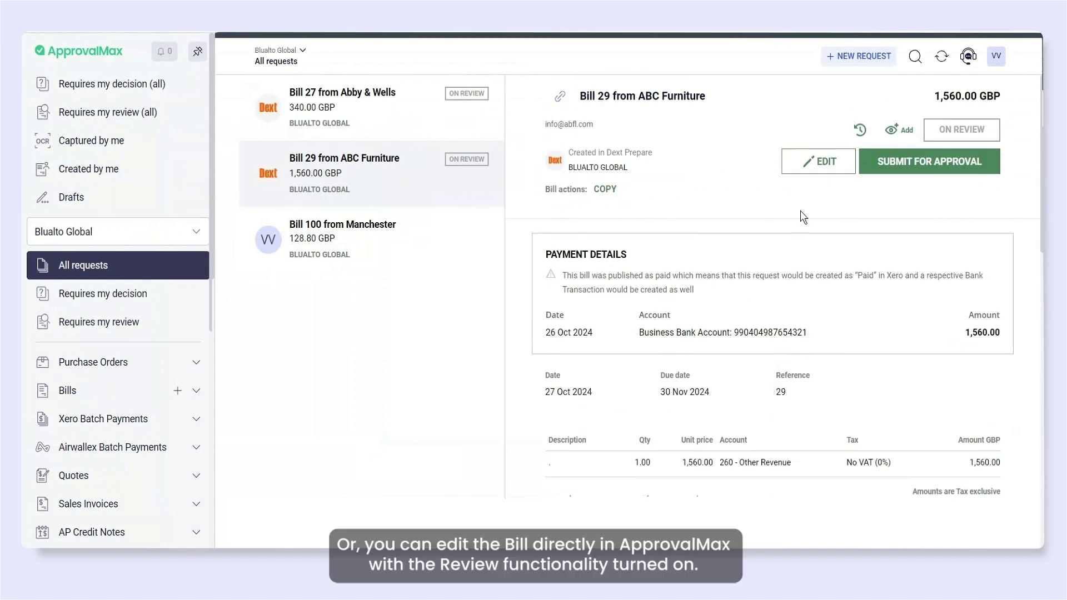
Edit Bill 29 and change its due date to 15 Dec 2024
click(821, 164)
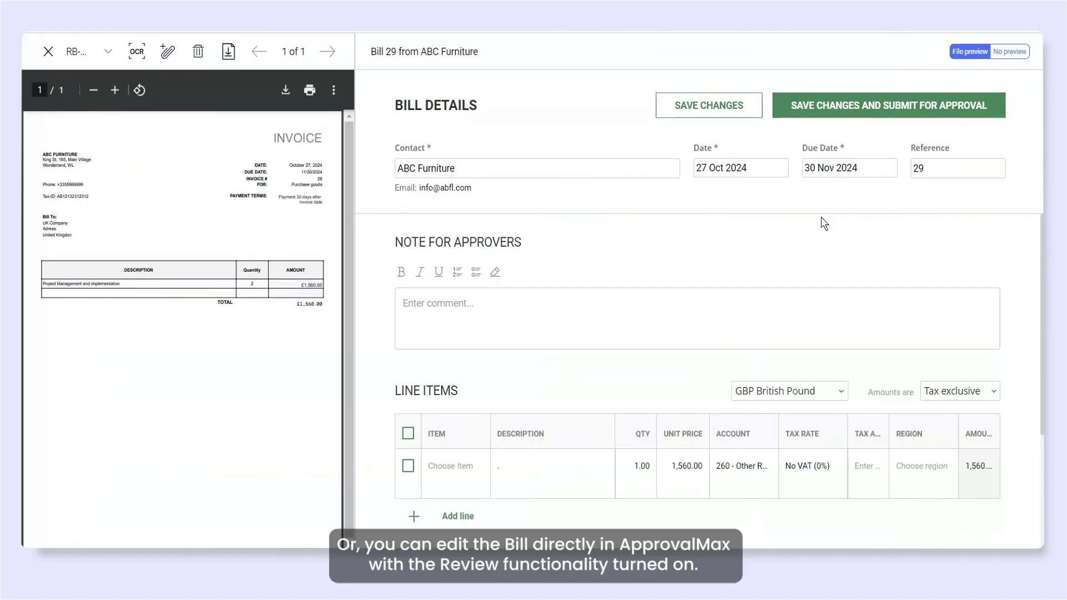
click(844, 168)
click(986, 203)
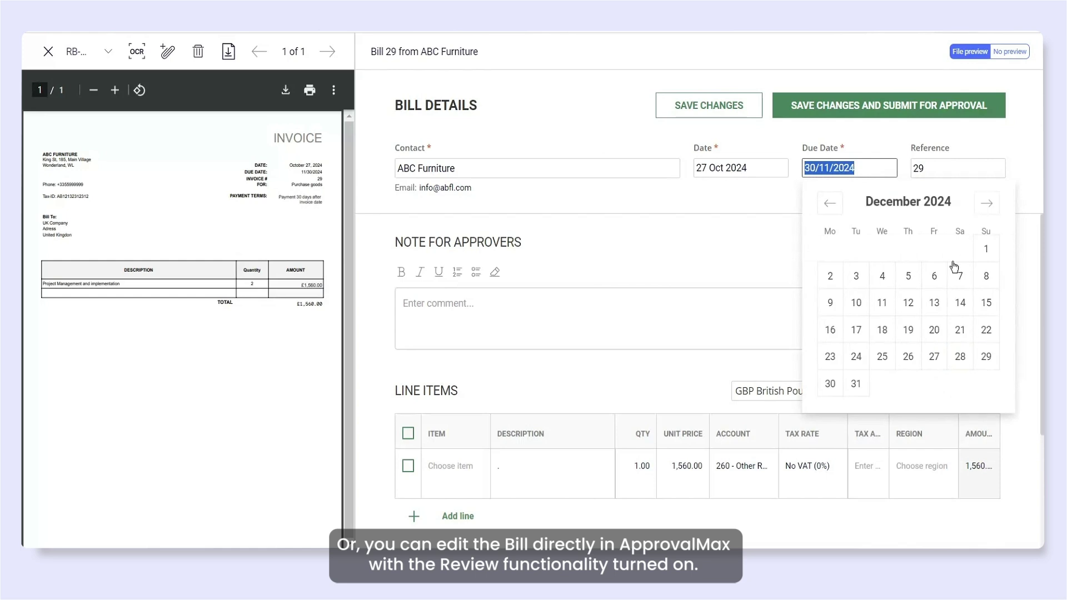
click(986, 302)
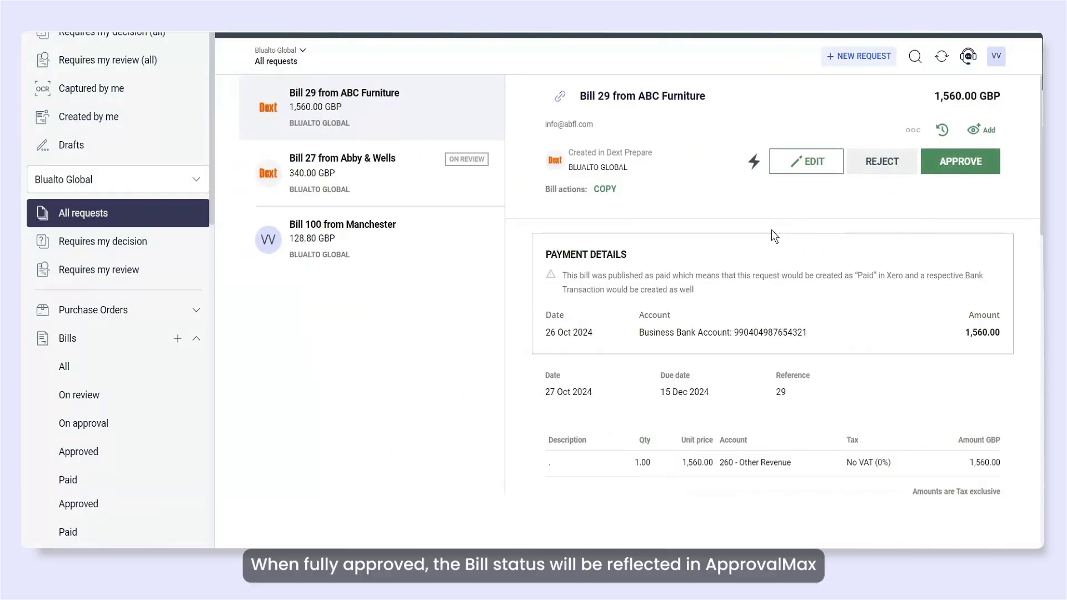
Approve Bill 29 from ABC Furniture and view its approval audit report PDF
click(964, 167)
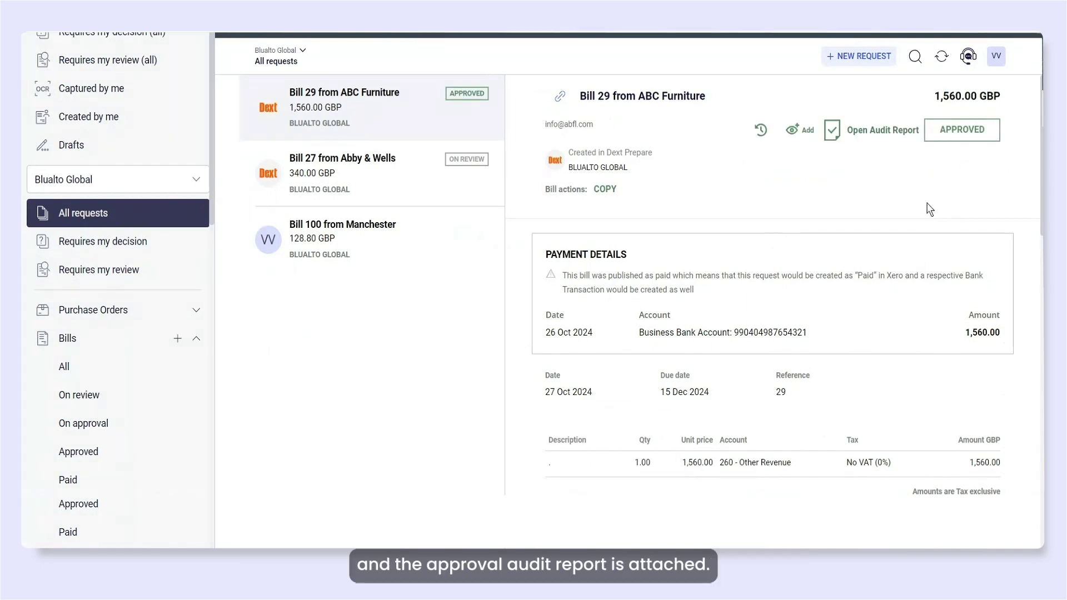
click(883, 131)
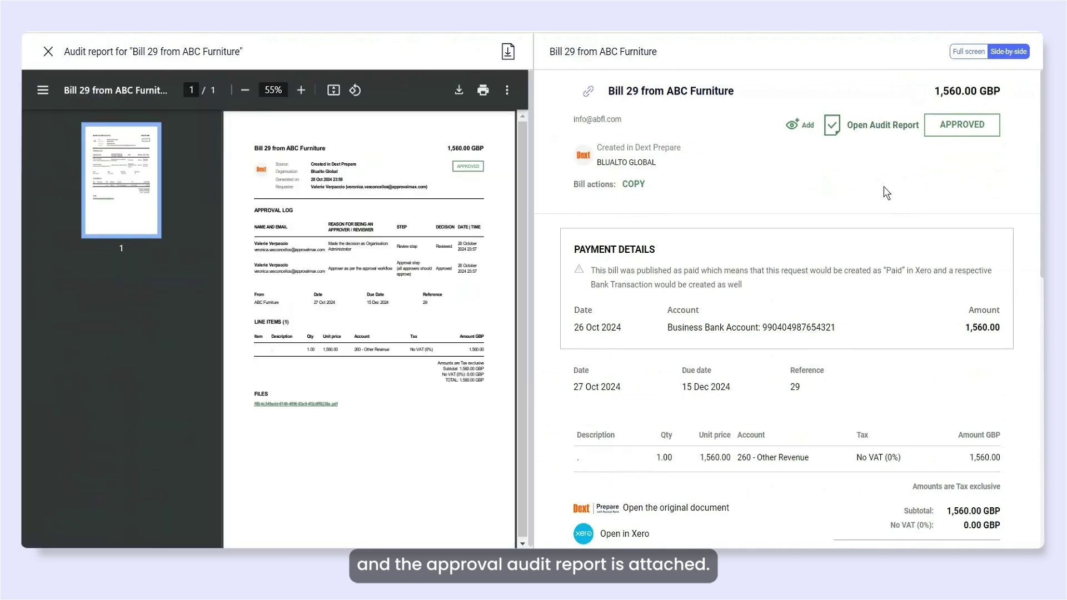